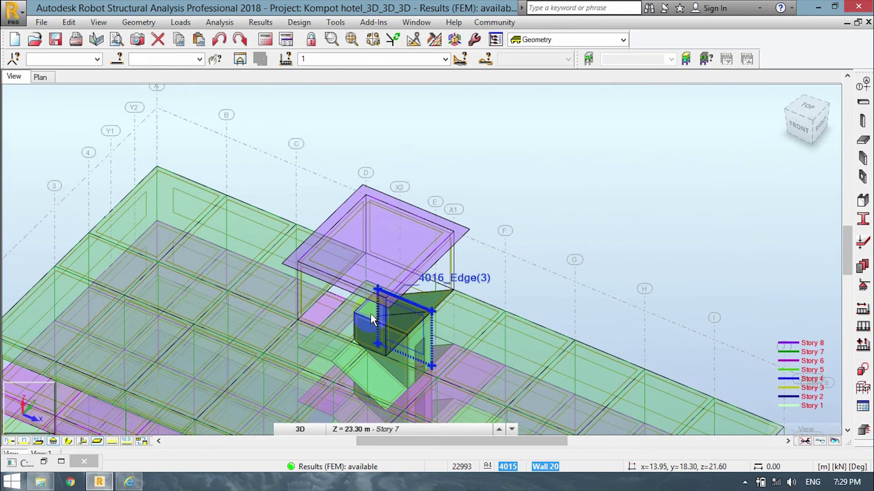
Step: Select every panel with the same thickness as the front shaft wall at Story 7 and isolate the selection for editing in a new window
click(364, 322)
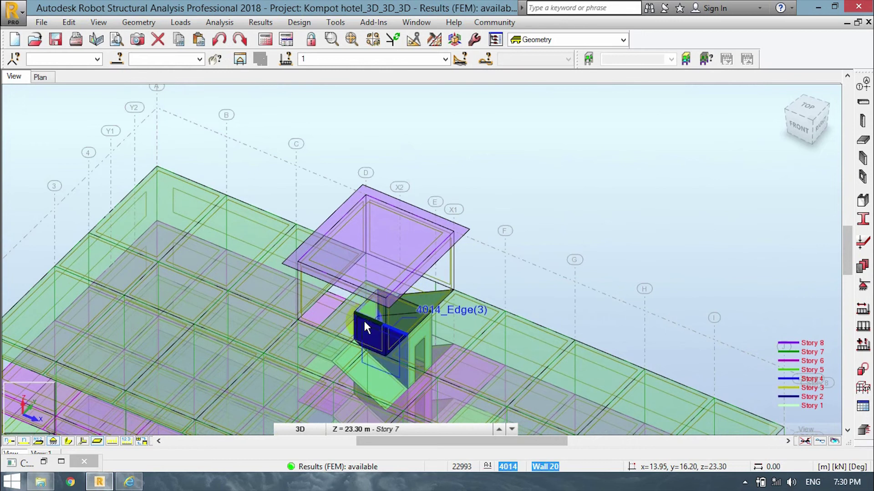
right_click(359, 329)
mouse_move(364, 297)
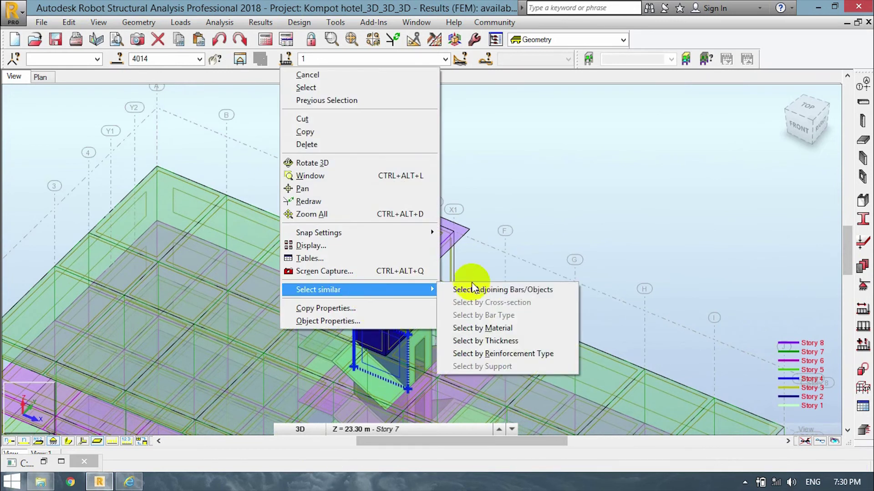
click(498, 341)
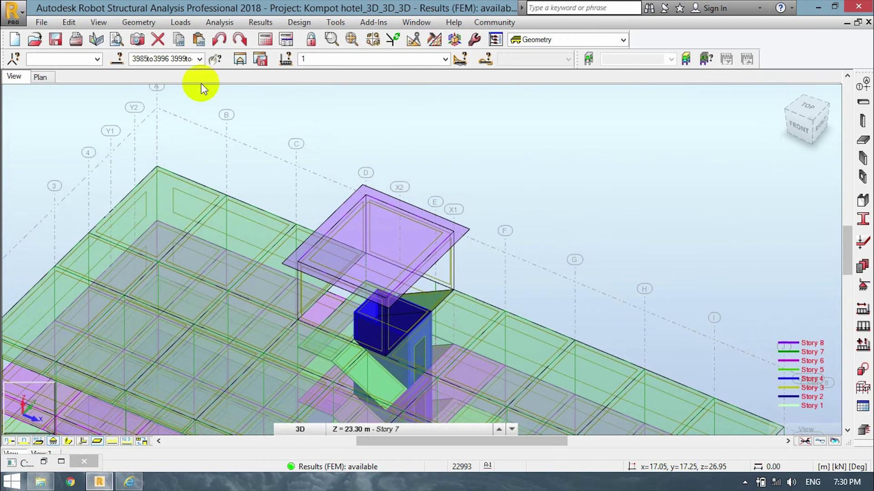
click(239, 60)
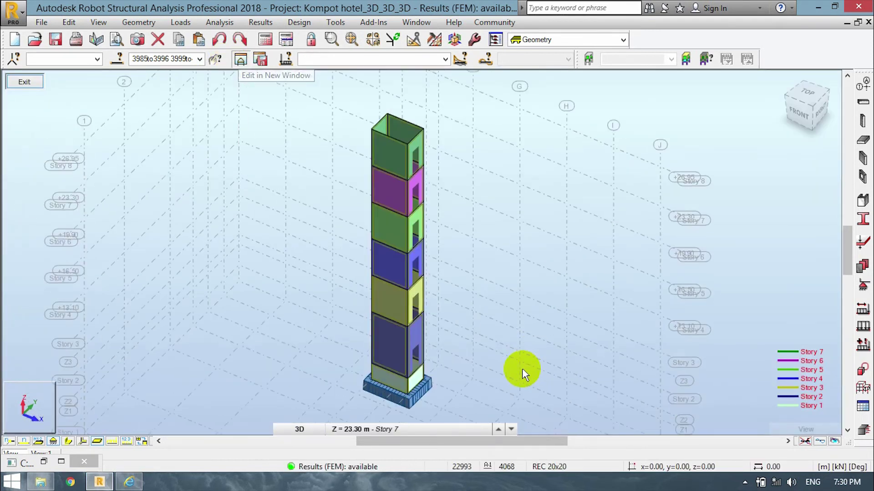
Step: Select the solid Story 2 shaft wall beside the door-opening wall and start Provided Reinforcement of RC Elements for it
mouse_move(521, 327)
shift+middle_down()
mouse_move(439, 322)
mouse_move(454, 335)
mouse_move(429, 335)
mouse_move(513, 332)
shift+middle_up()
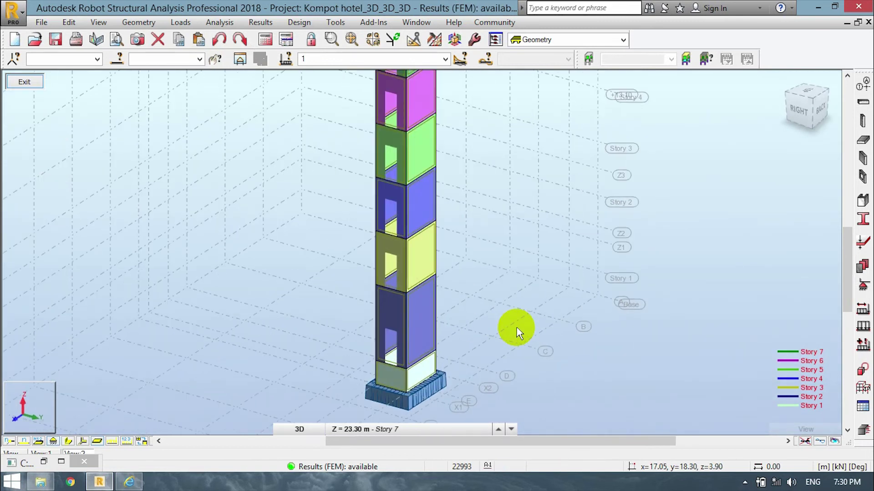
scroll(415, 308, up, 3)
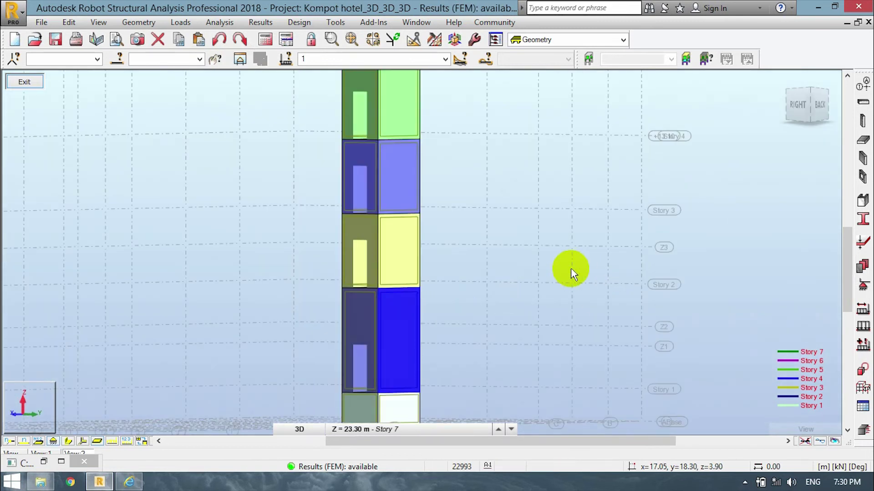
shift+middle_drag(568, 267, 579, 326)
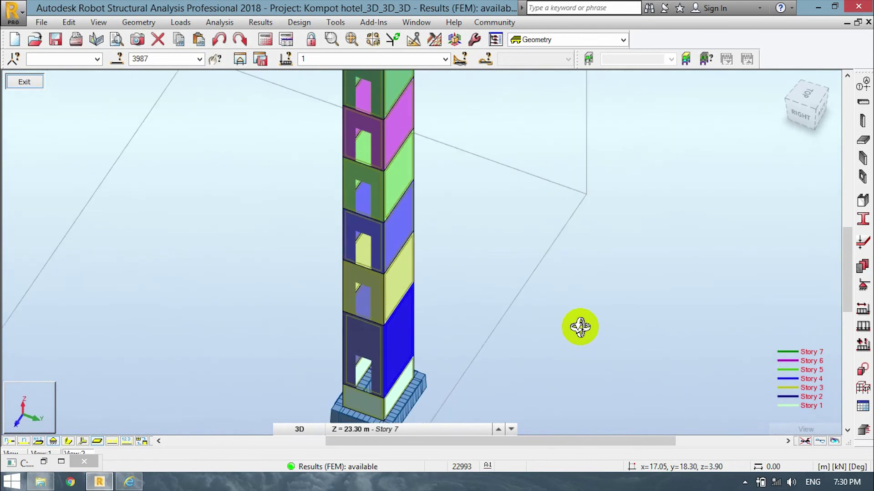
click(299, 22)
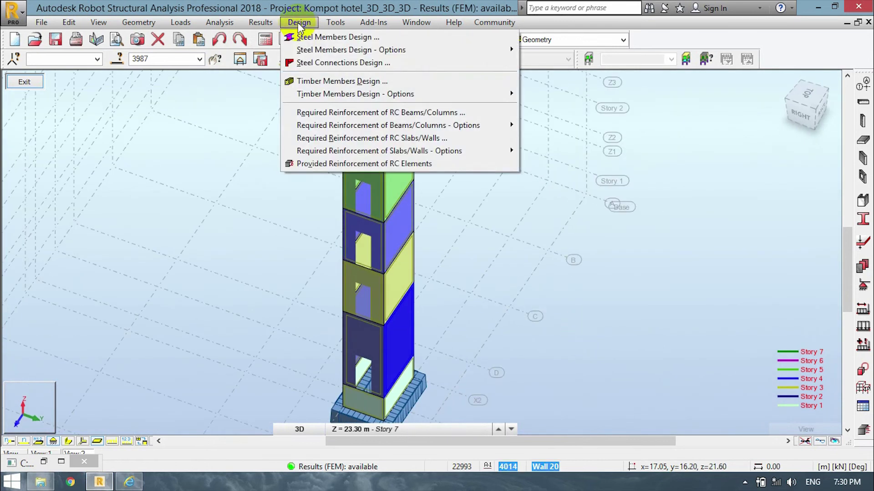
click(323, 163)
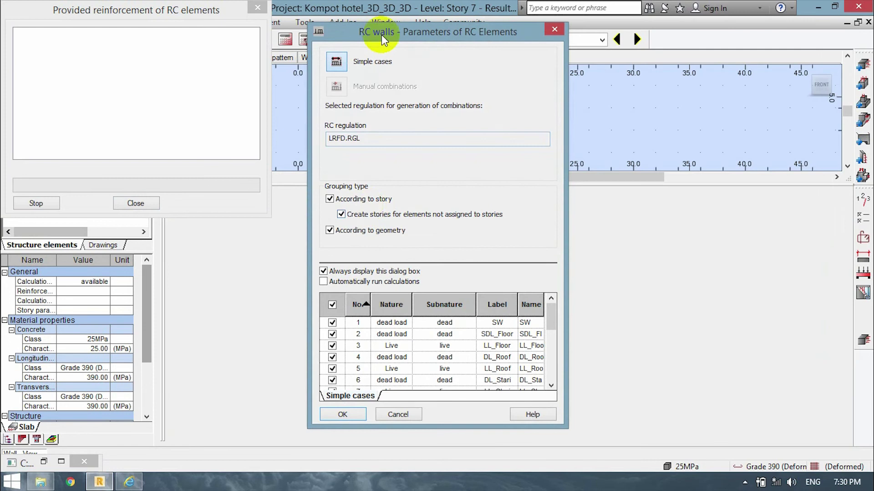
Step: Review the simple load cases in the RC wall parameters and accept them with all cases included and grouping by story and geometry
drag(382, 34, 343, 19)
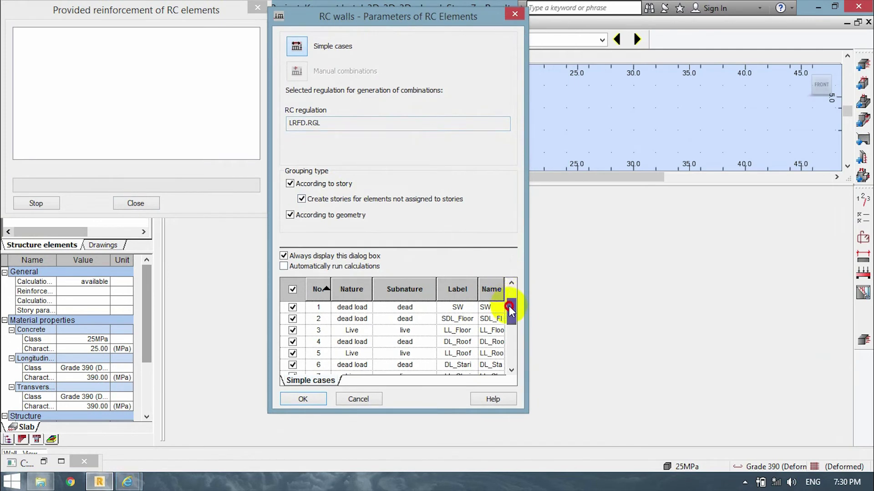
click(511, 342)
click(512, 370)
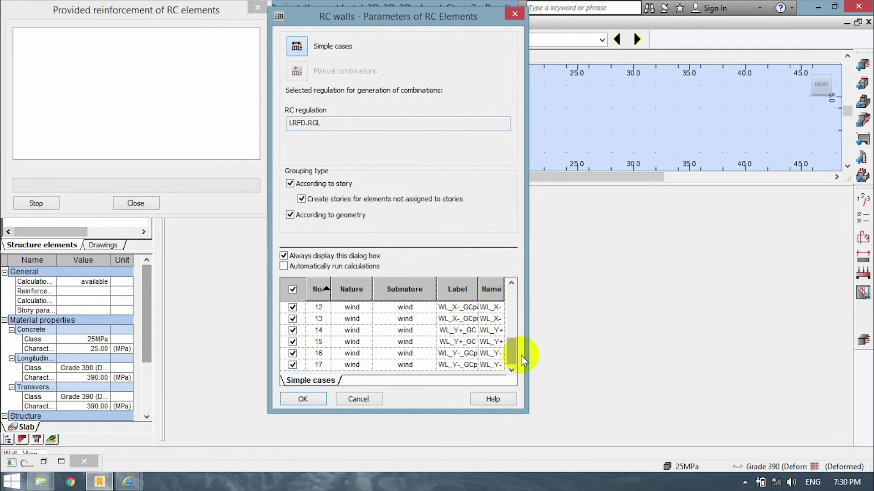
mouse_move(517, 355)
mouse_down()
mouse_move(514, 296)
mouse_move(511, 364)
mouse_up()
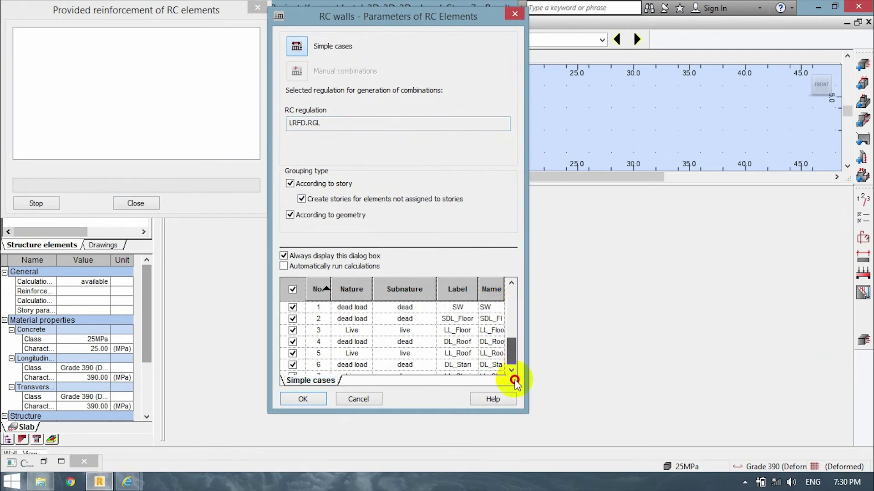
click(304, 399)
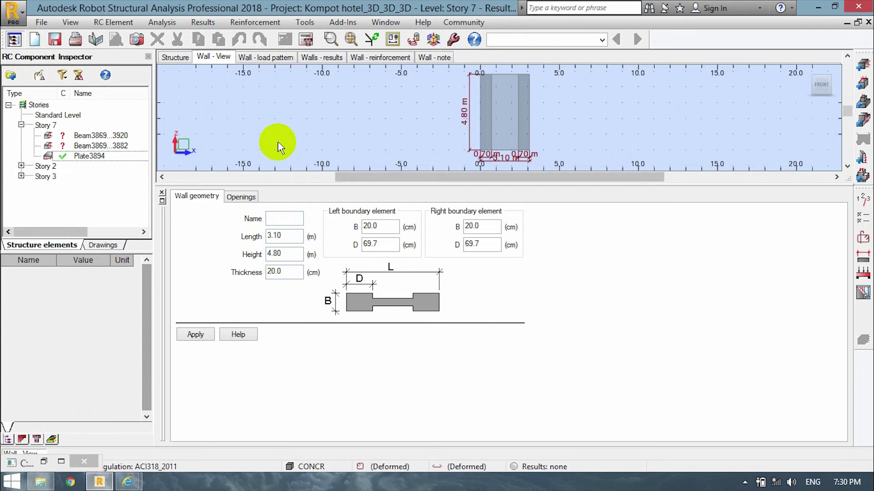
Step: Enlarge the wall view pane and examine the wall's geometry and boundary elements in 3D
shift+middle_drag(563, 135, 601, 182)
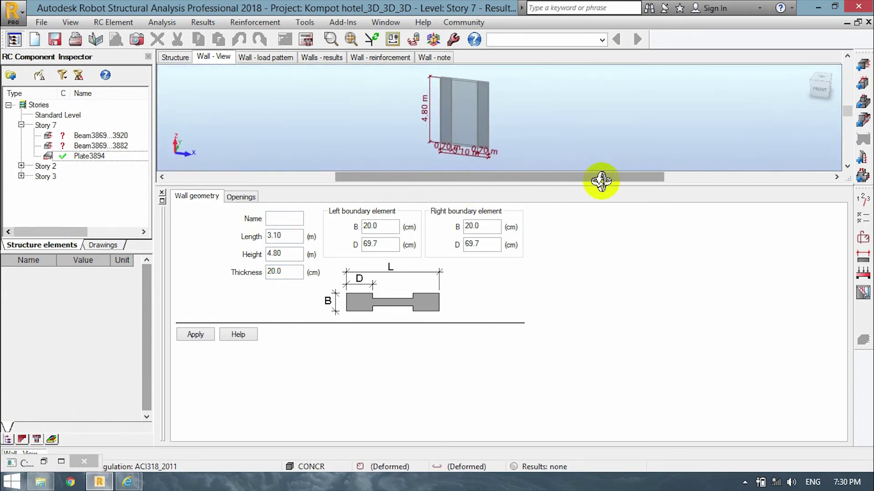
scroll(506, 119, up, 3)
shift+middle_drag(505, 120, 569, 171)
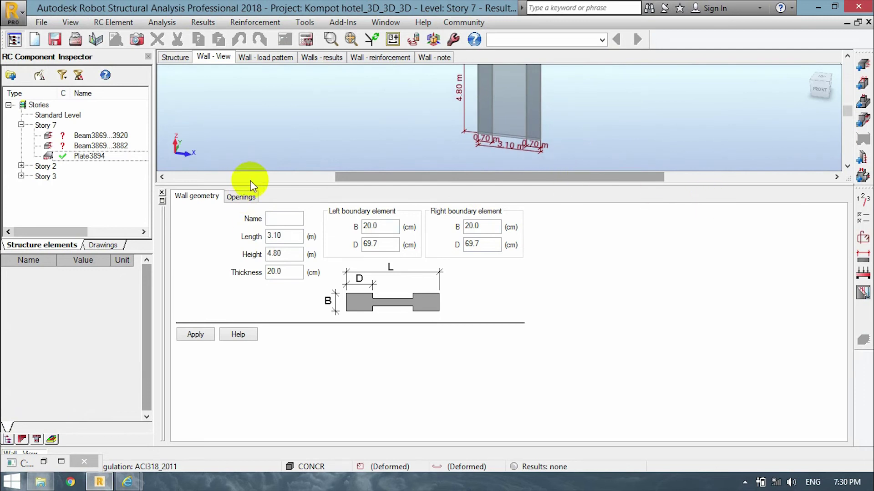
drag(254, 183, 297, 254)
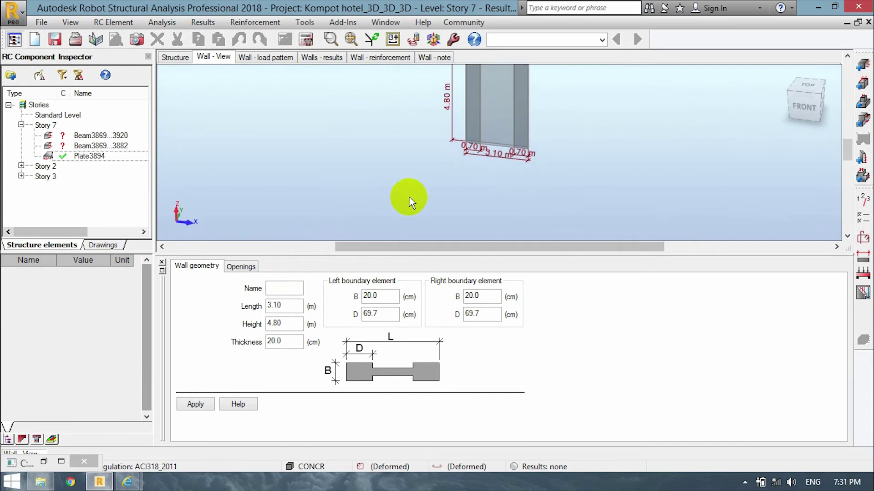
middle_drag(501, 182, 485, 225)
middle_drag(552, 143, 609, 160)
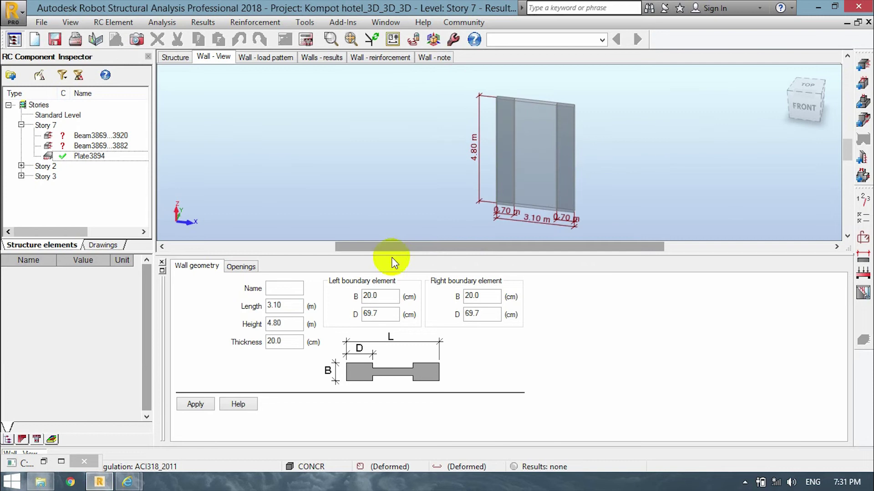
drag(393, 255, 392, 246)
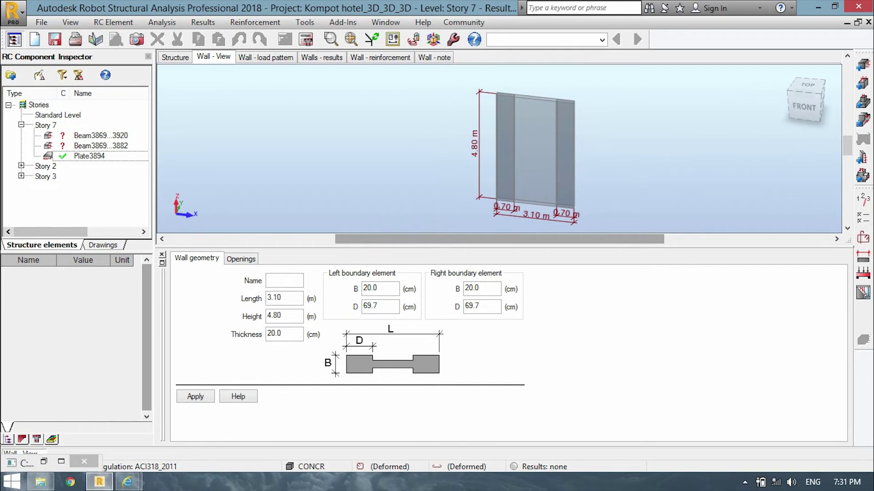
Step: Close all Internet Explorer windows and dismiss the hidden notification icons
right_click(128, 483)
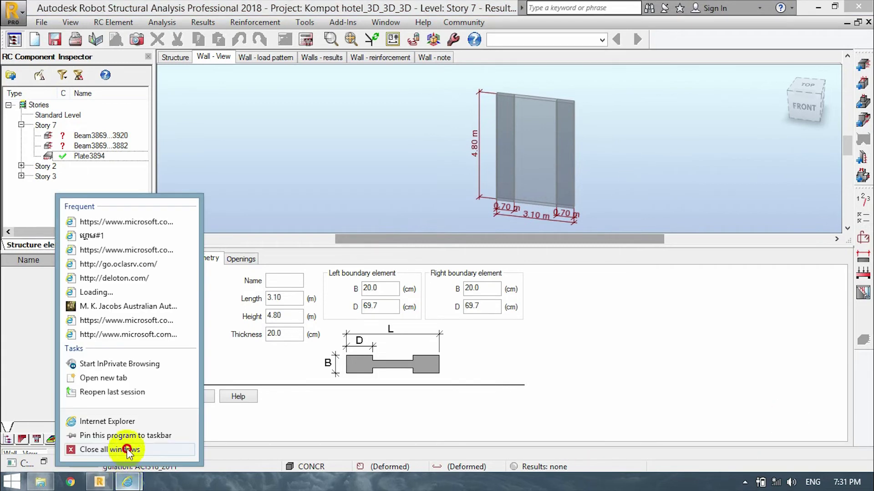
click(127, 449)
click(744, 482)
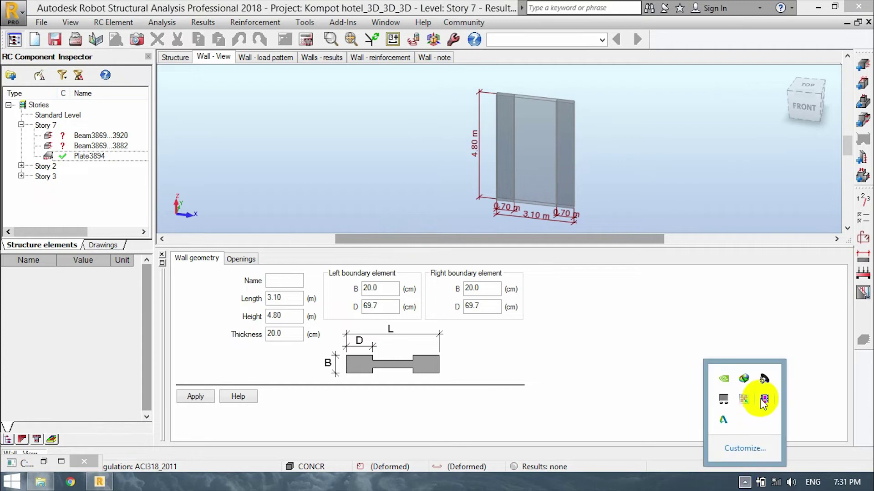
right_click(764, 399)
click(346, 104)
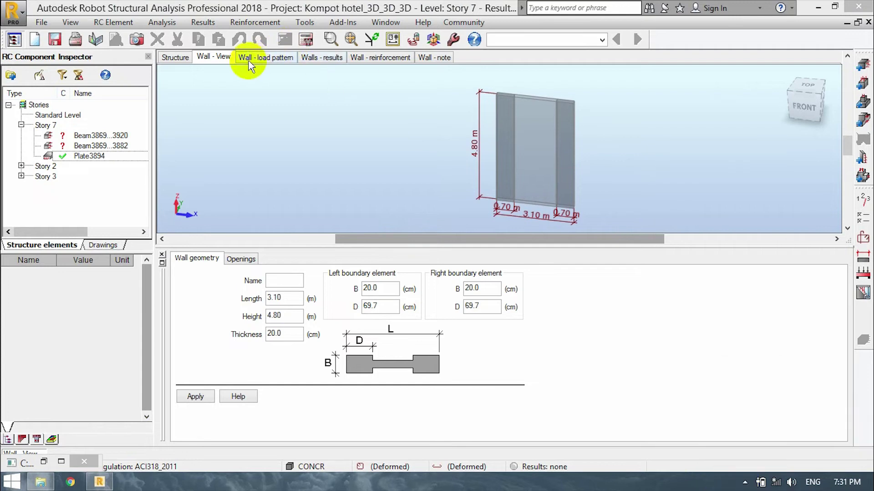
Step: Examine the wall's load pattern and its reduced N, M and H forces for each load case
click(174, 57)
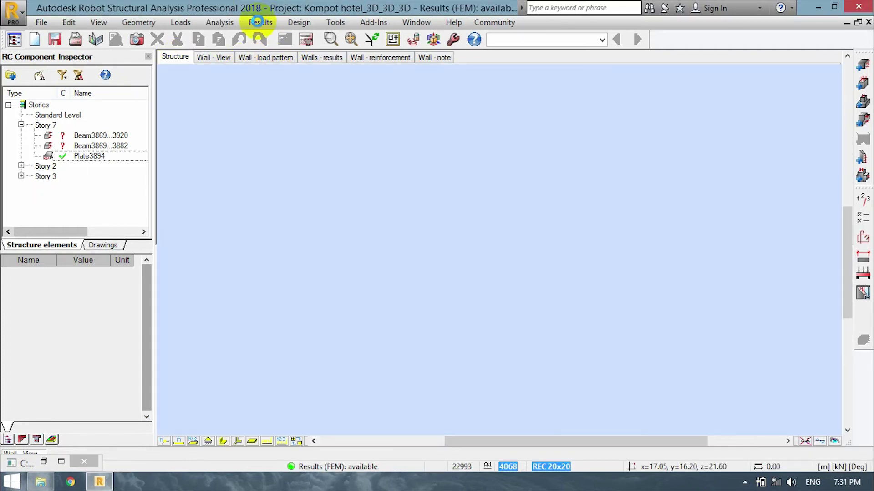
click(261, 57)
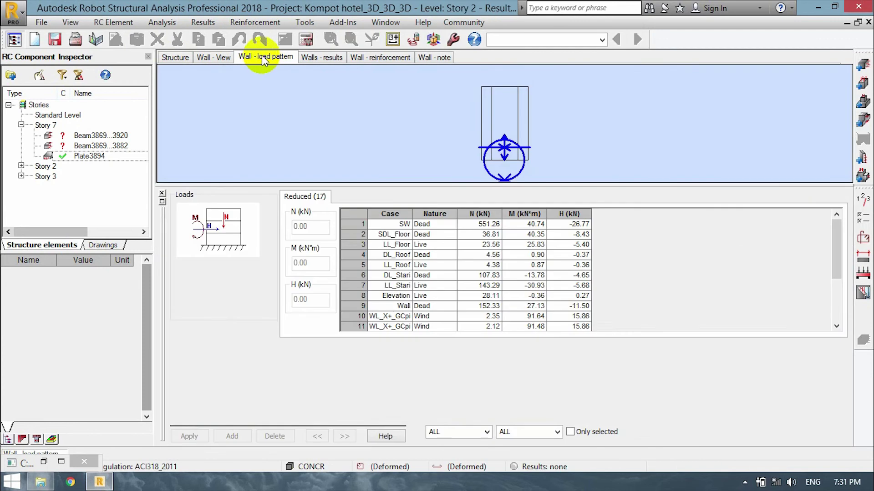
scroll(592, 144, up, 1)
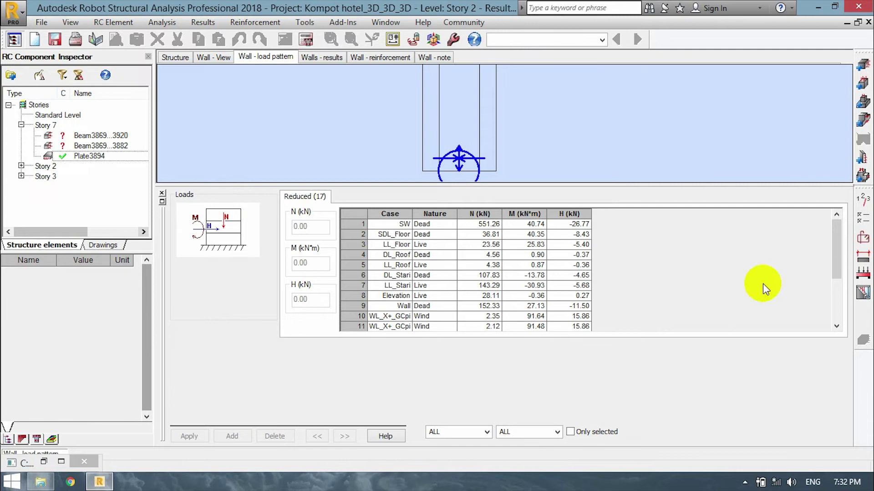
drag(837, 241, 771, 156)
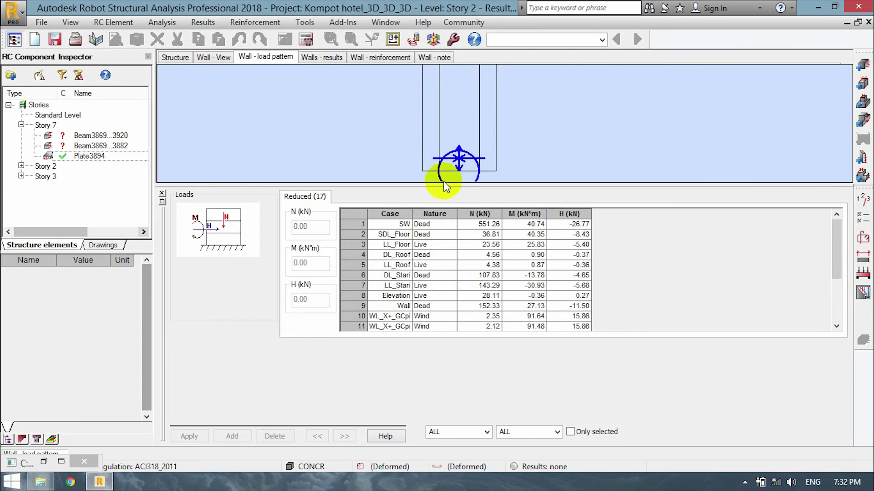
drag(838, 234, 795, 209)
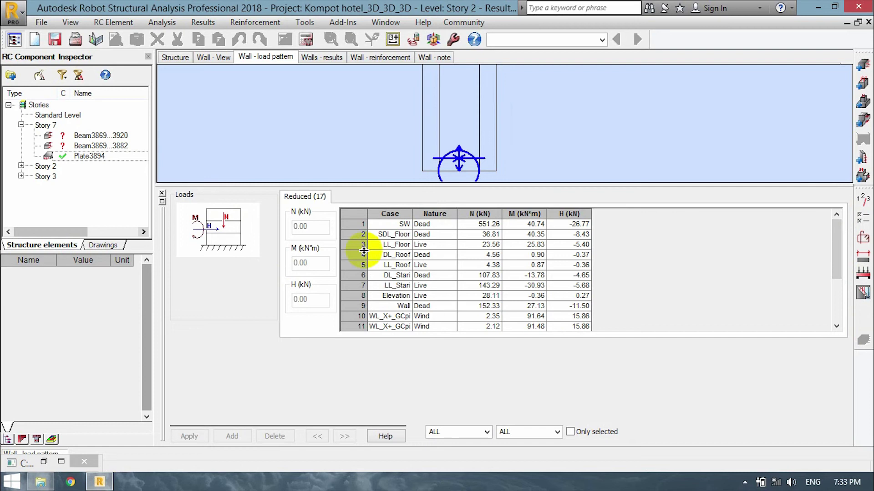
click(384, 233)
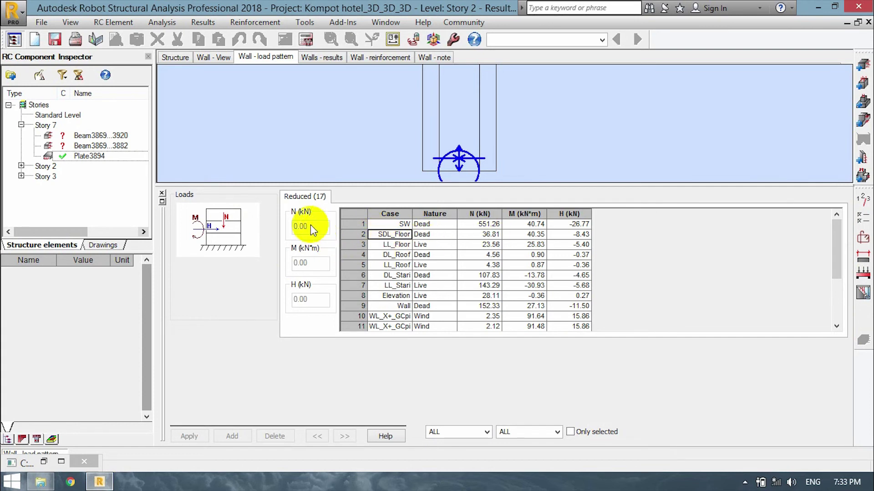
click(556, 152)
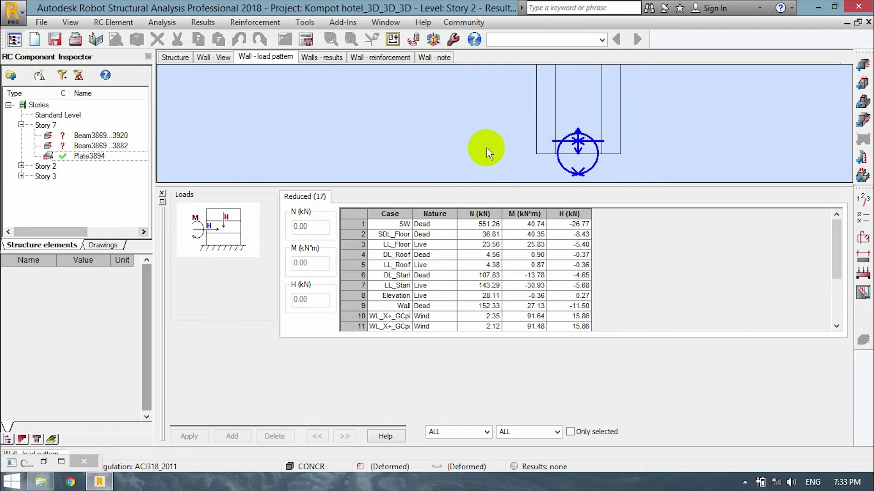
scroll(606, 142, down, 2)
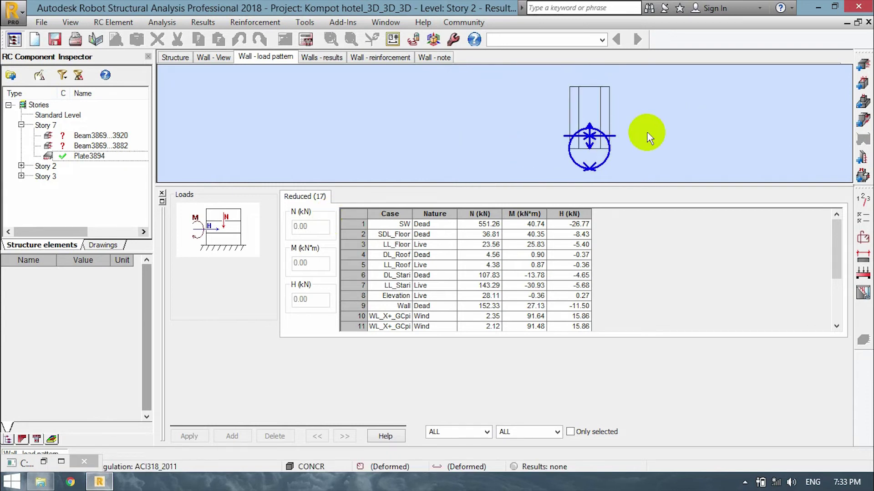
scroll(676, 116, up, 2)
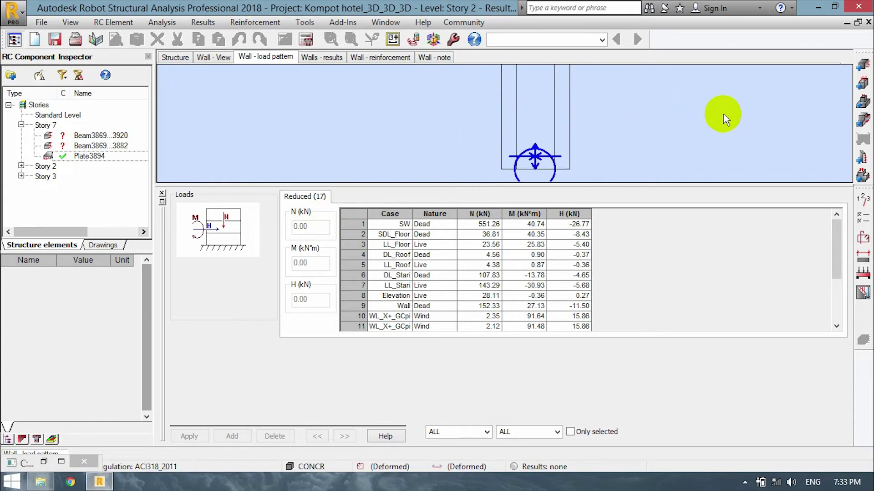
scroll(747, 117, up, 1)
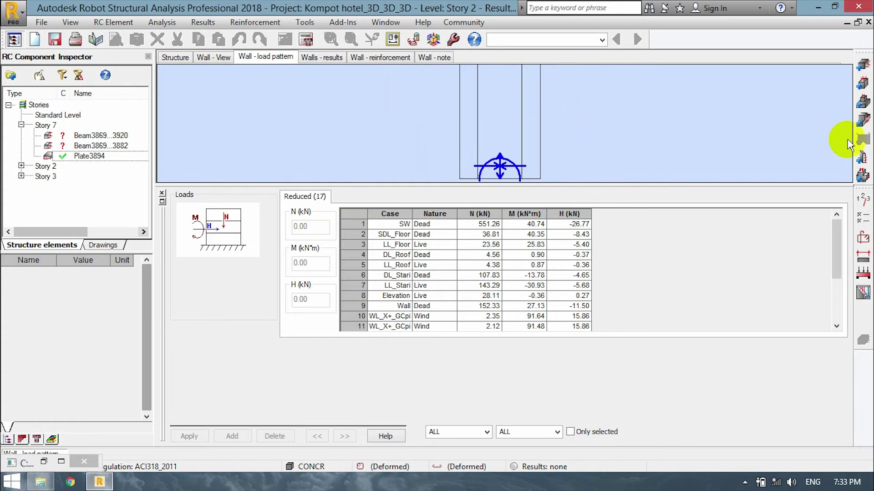
Step: Fix the ξ coefficient at 2 in the wall's story parameters
click(856, 201)
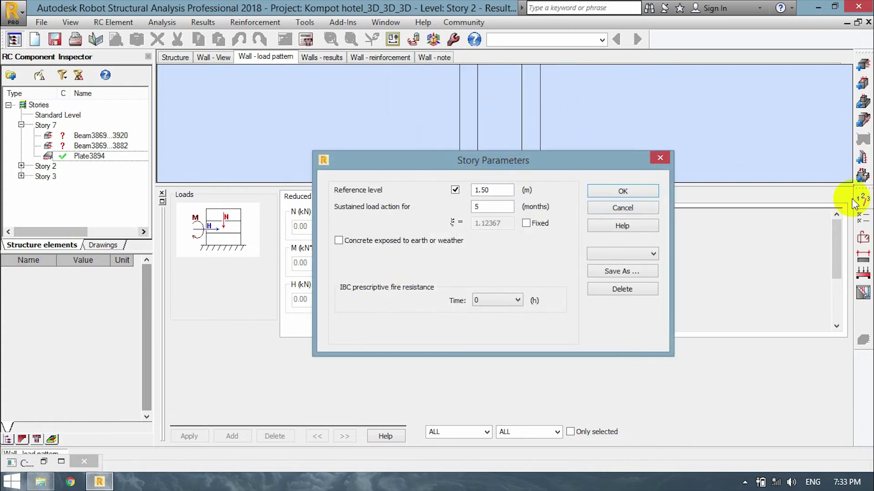
drag(508, 160, 513, 143)
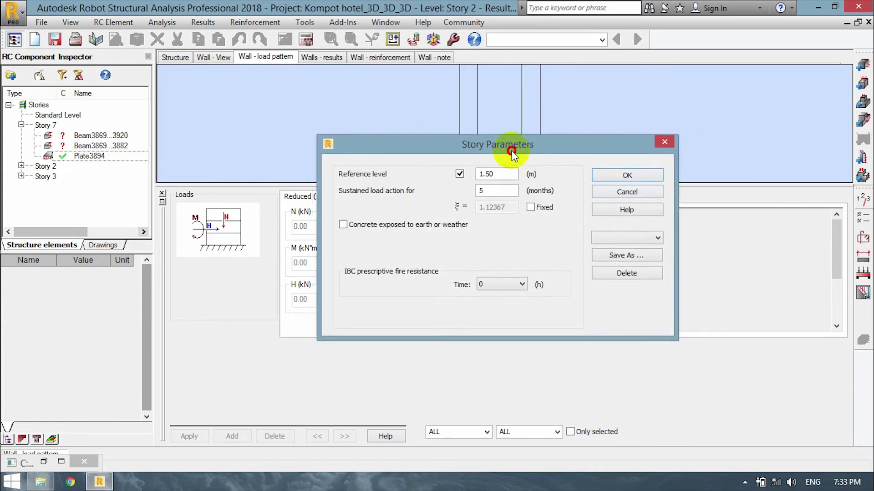
double_click(514, 186)
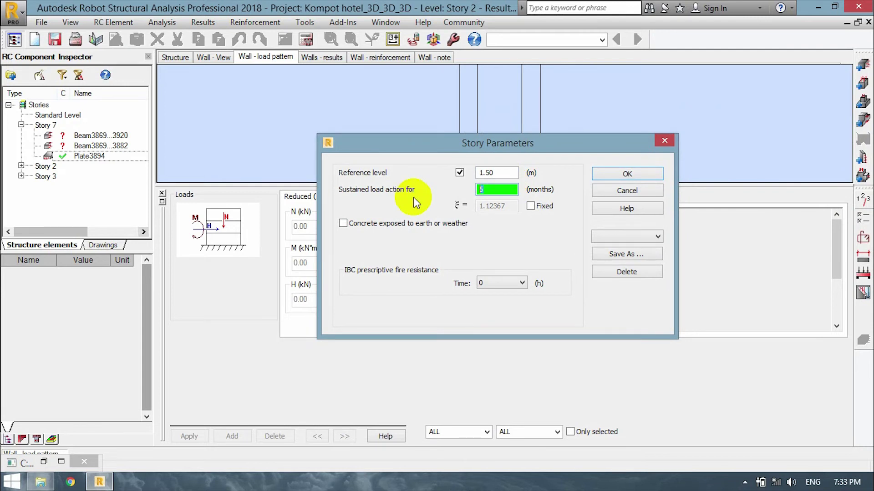
click(499, 187)
click(530, 206)
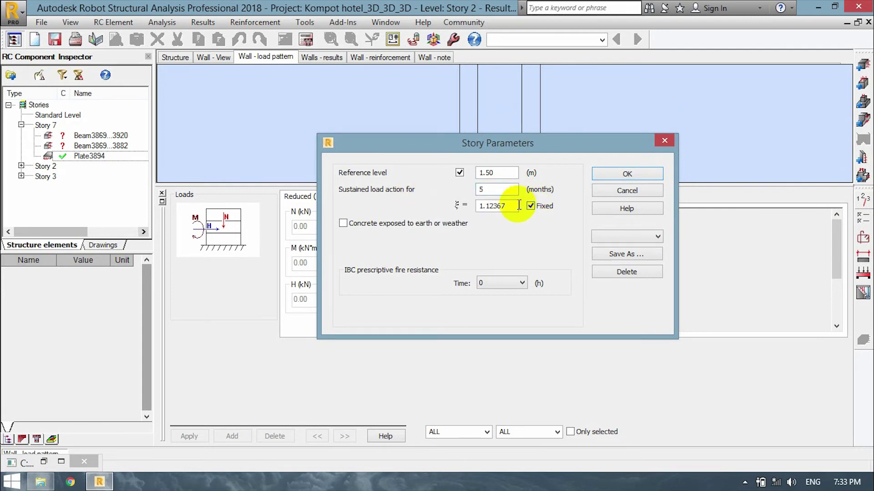
text(2)
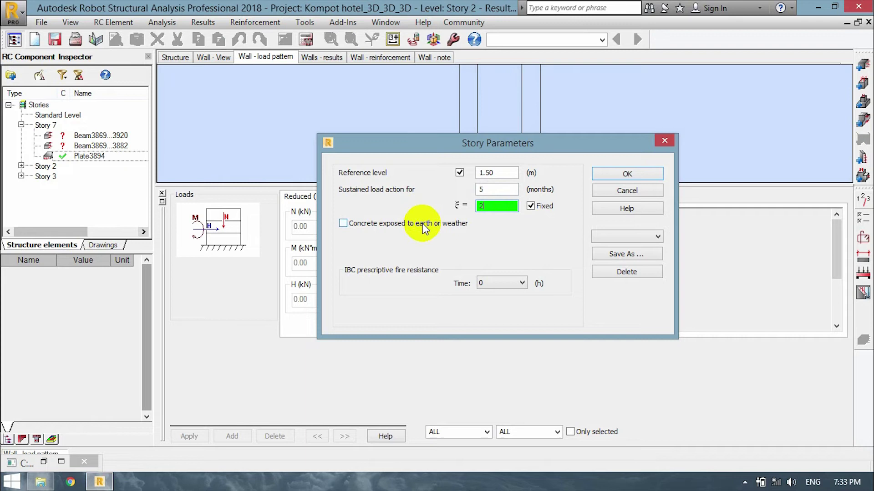
Step: Set the sustained load action to 60 months and accept the story parameters
click(500, 188)
click(500, 189)
click(398, 135)
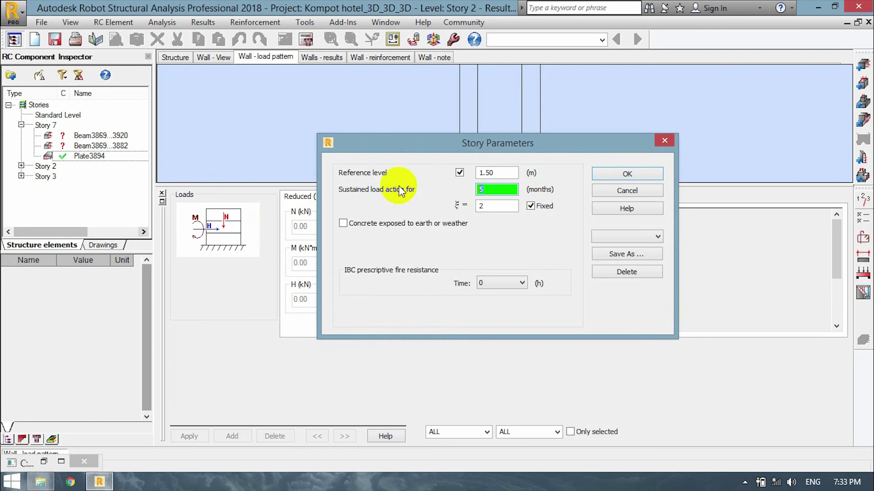
text(60)
click(646, 174)
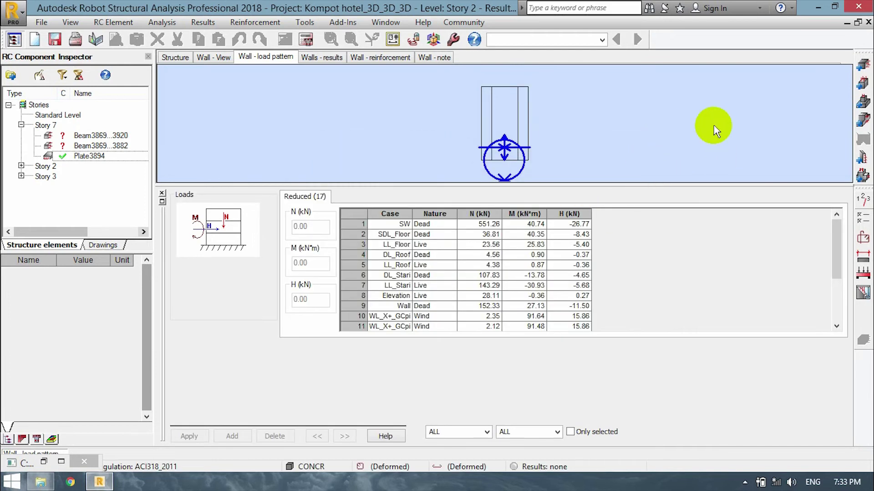
scroll(660, 135, up, 2)
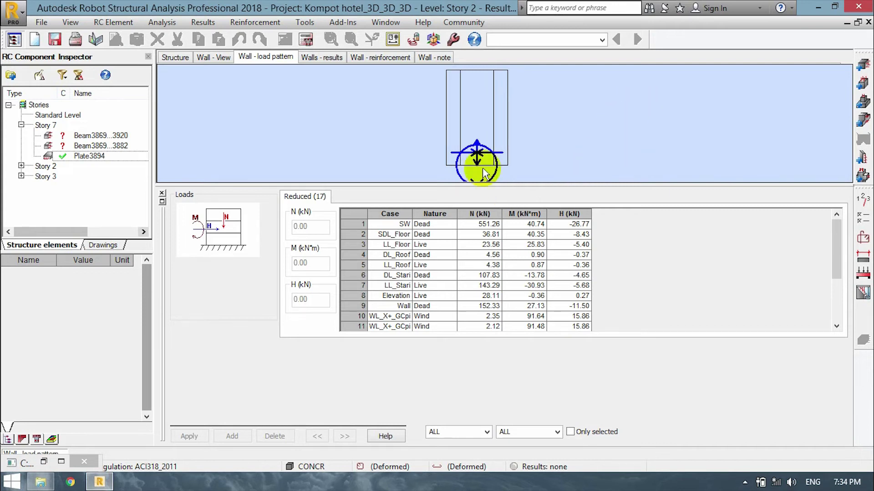
scroll(523, 128, up, 1)
scroll(523, 129, down, 1)
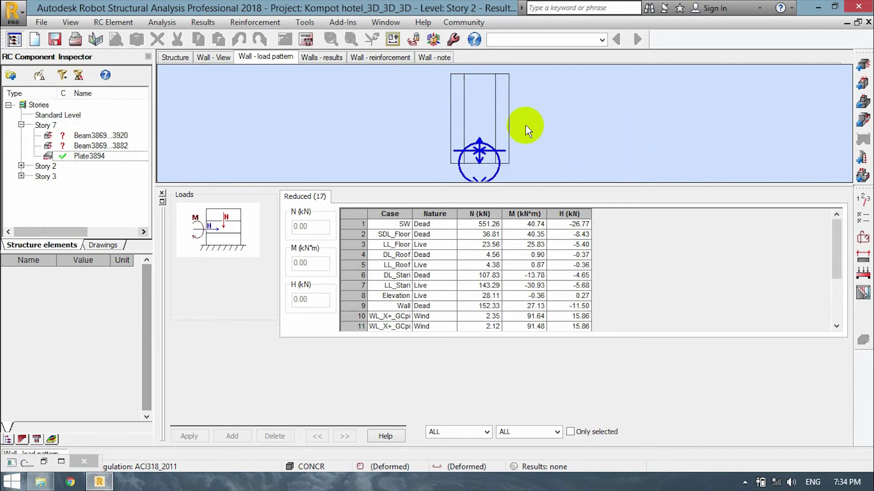
scroll(603, 106, up, 1)
scroll(603, 105, down, 1)
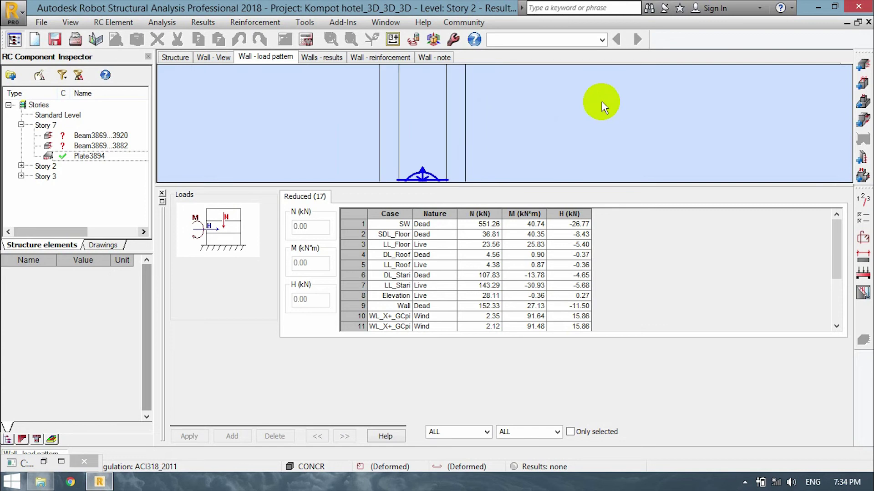
scroll(600, 107, down, 2)
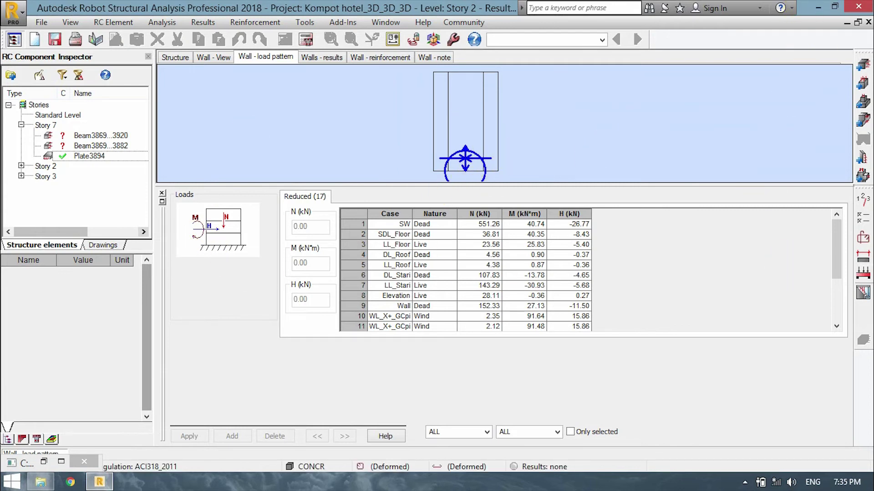
Step: Open the wall's calculation options and set the minimum concrete cover to 2 cm without fixing it
click(856, 216)
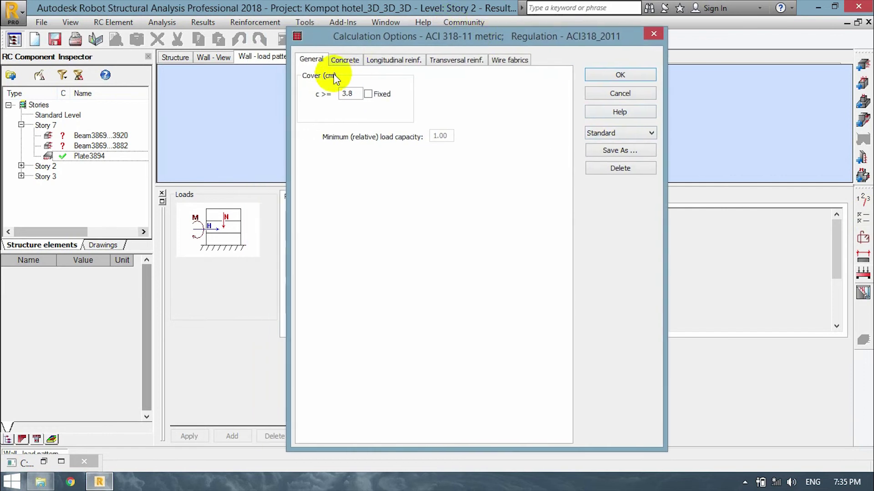
click(367, 94)
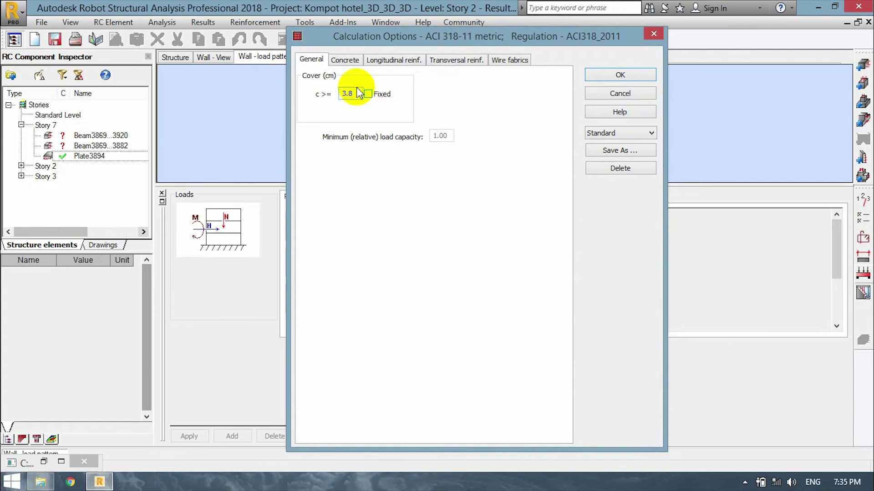
click(345, 59)
click(394, 59)
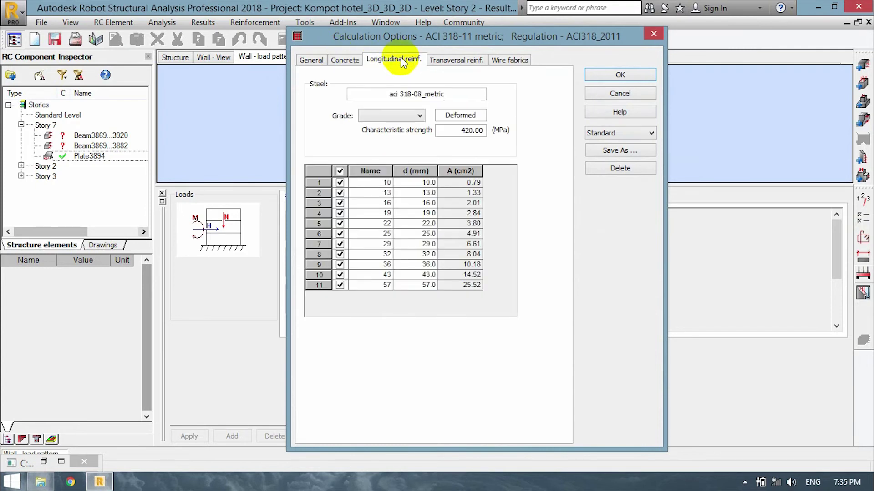
click(483, 60)
click(509, 59)
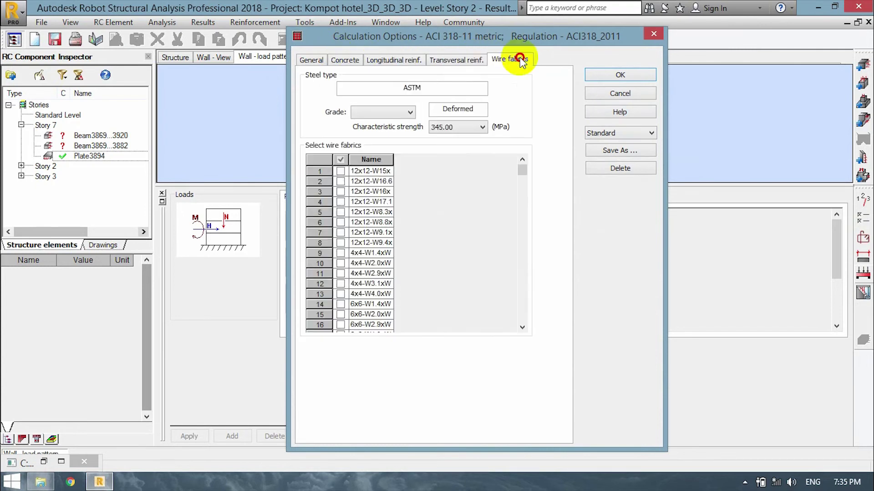
click(319, 62)
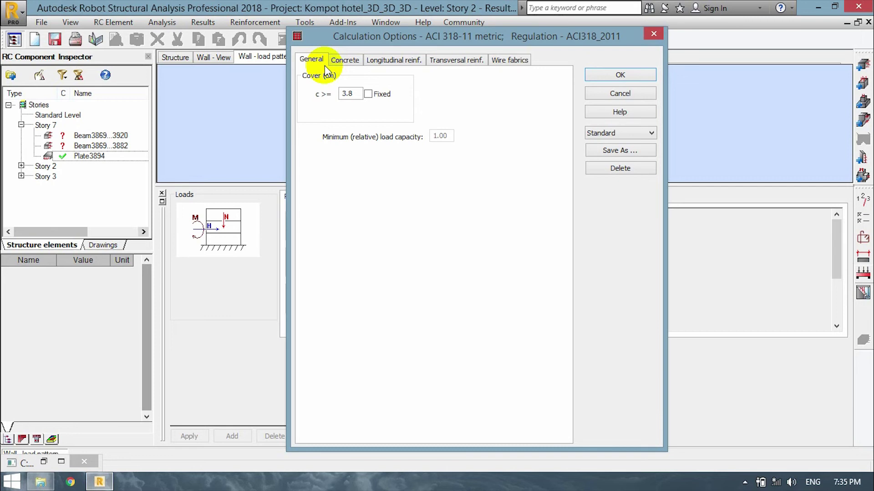
double_click(350, 93)
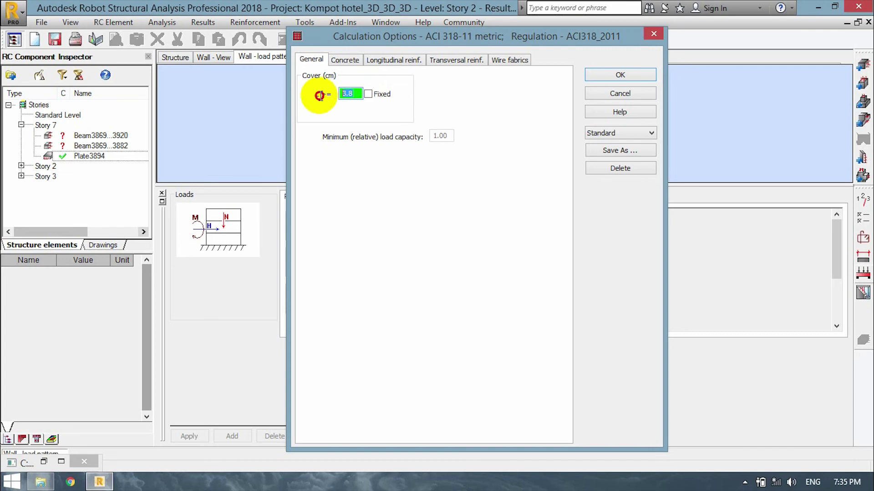
text(2)
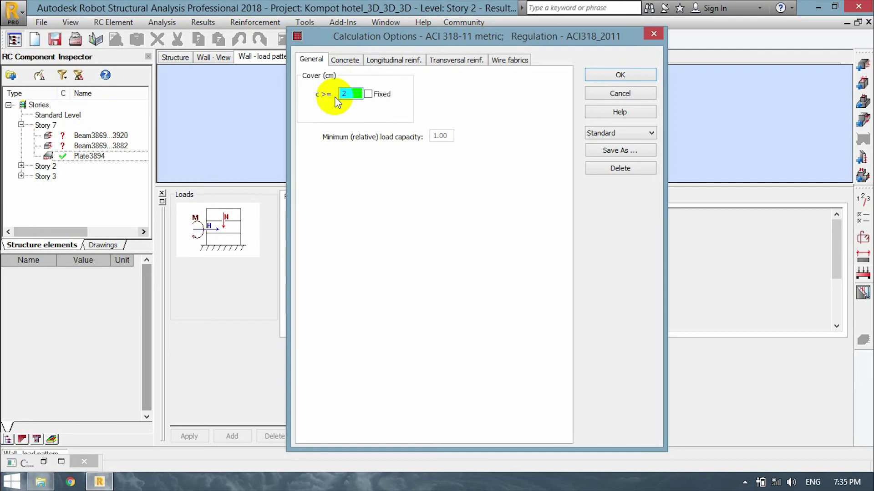
click(358, 93)
Step: Review the concrete, longitudinal reinforcement and wire fabric settings in the calculation options
click(353, 61)
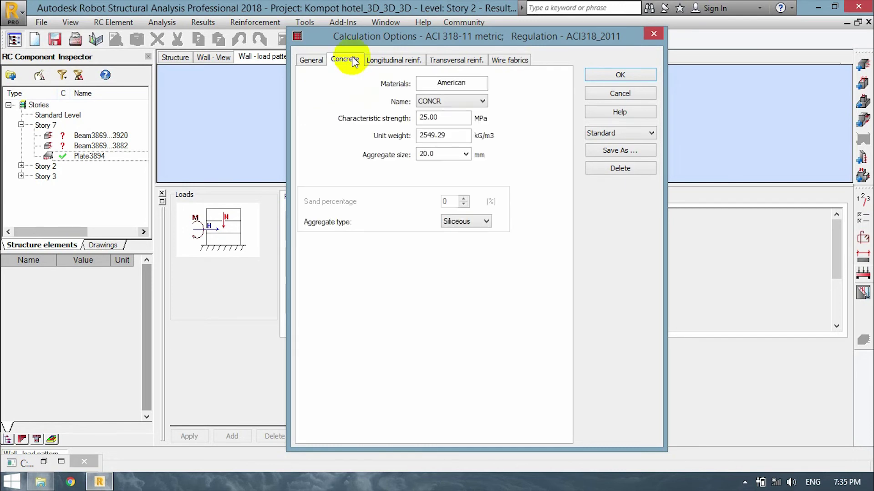
click(311, 59)
click(340, 60)
click(389, 60)
click(346, 59)
click(396, 61)
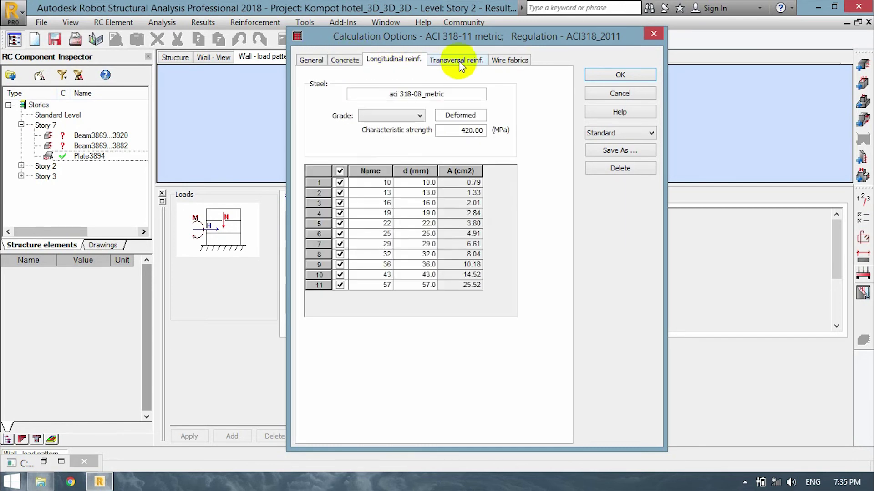
click(512, 60)
click(412, 60)
Step: Choose 25MPa as the wall's concrete and keep Siliceous as its aggregate type
click(357, 60)
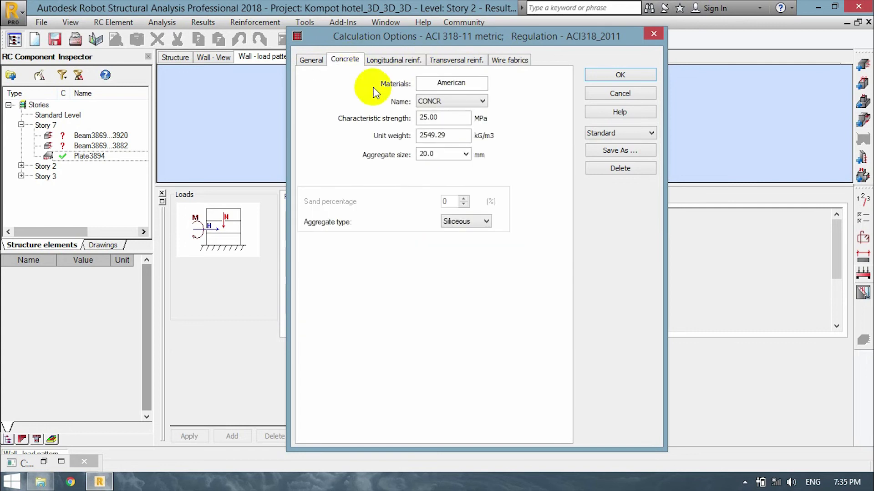
click(455, 100)
click(451, 230)
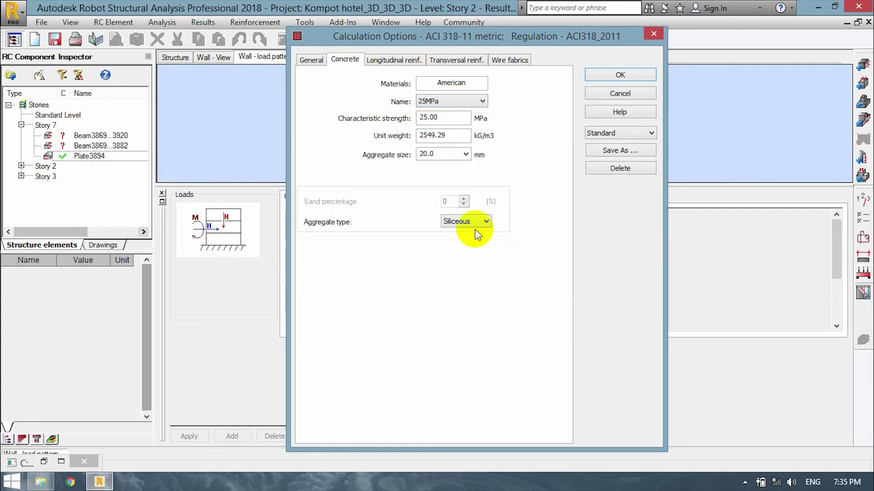
click(477, 223)
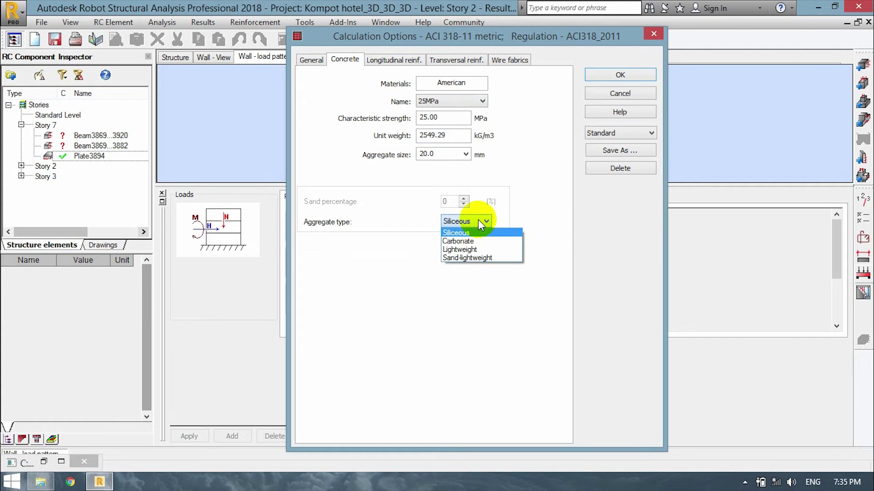
click(471, 233)
click(470, 225)
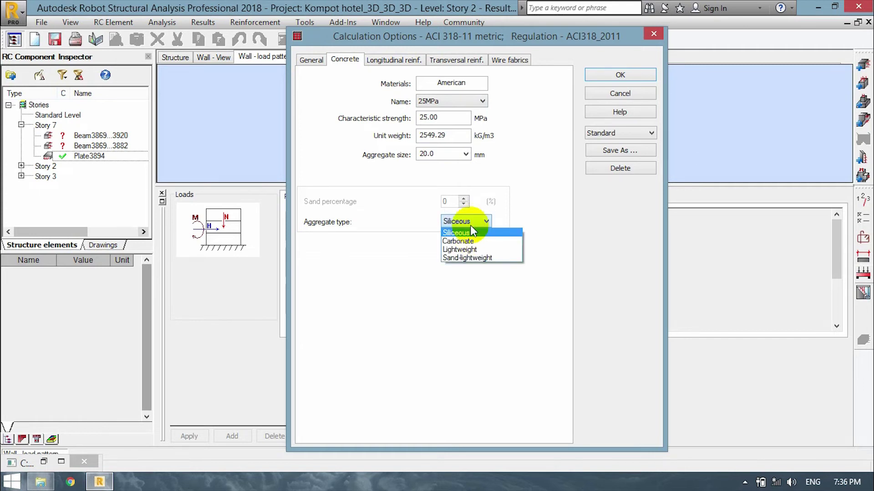
click(470, 232)
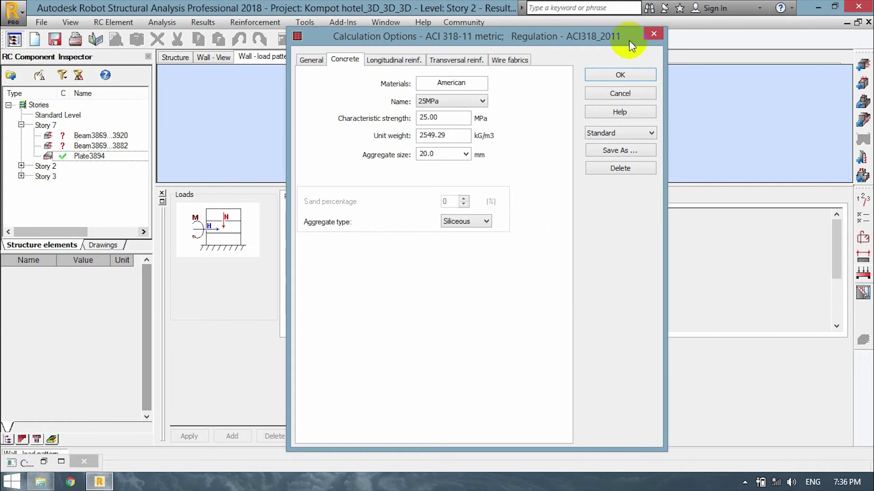
Step: Set the longitudinal reinforcement steel to Grade 390 and exclude the 10, 30, 32 and 36 mm bars
click(394, 59)
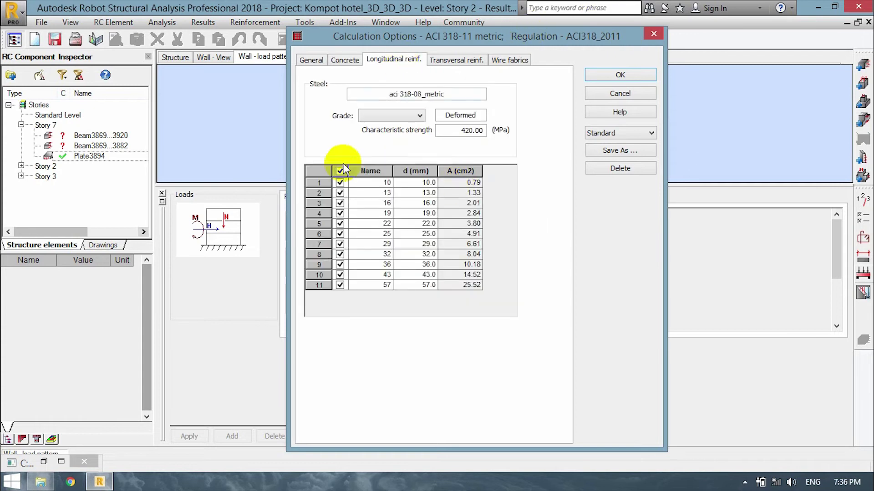
click(398, 113)
click(377, 125)
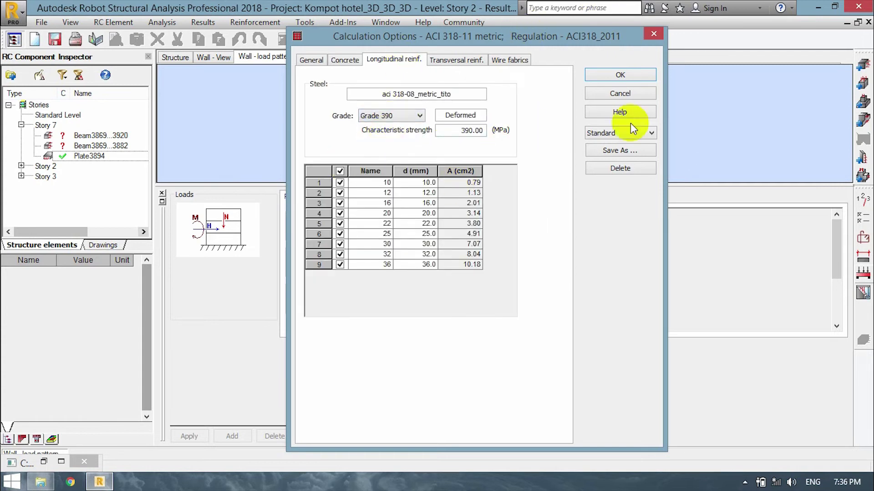
click(339, 182)
click(340, 192)
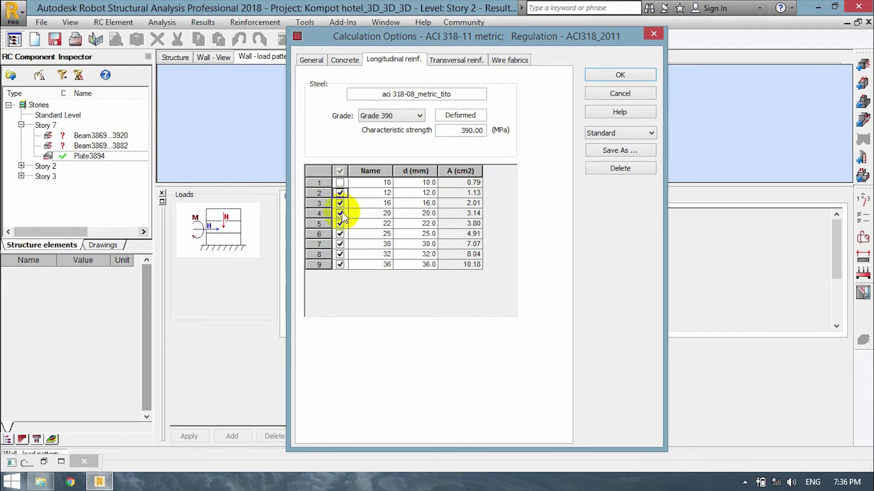
click(340, 244)
click(340, 264)
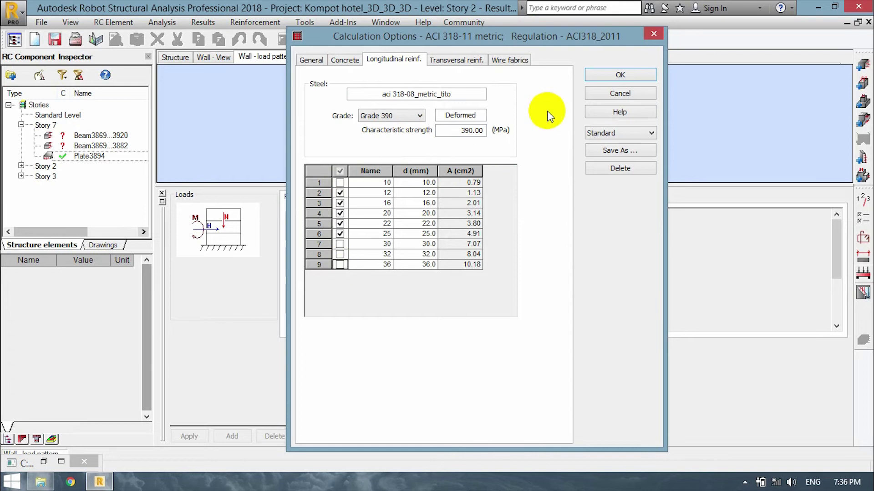
Step: Set the transversal reinforcement steel to plain Grade 235
click(460, 62)
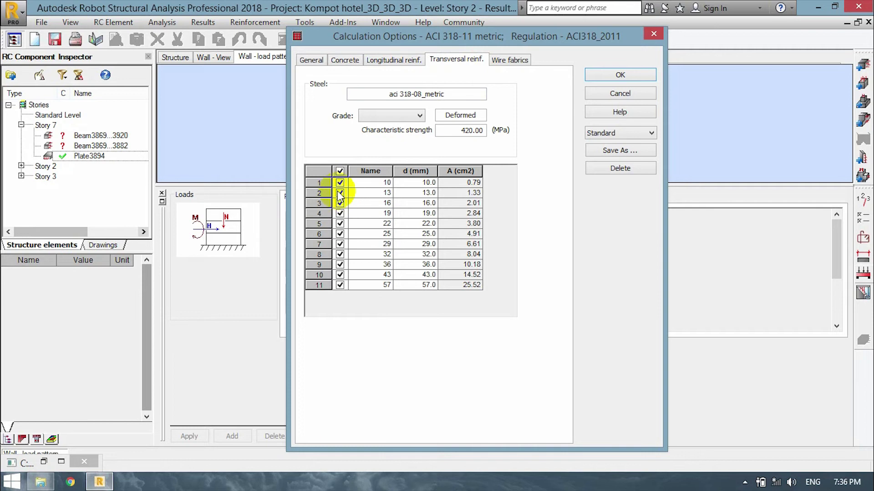
click(420, 116)
click(403, 137)
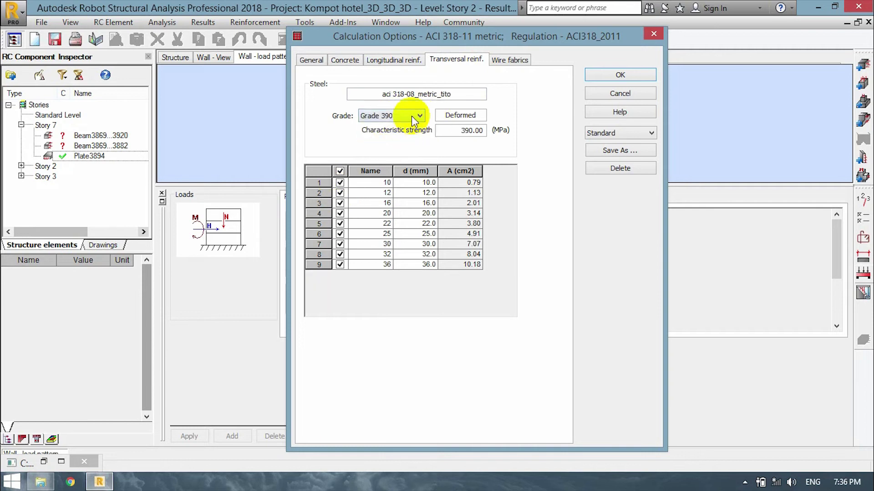
click(414, 116)
click(397, 136)
click(341, 182)
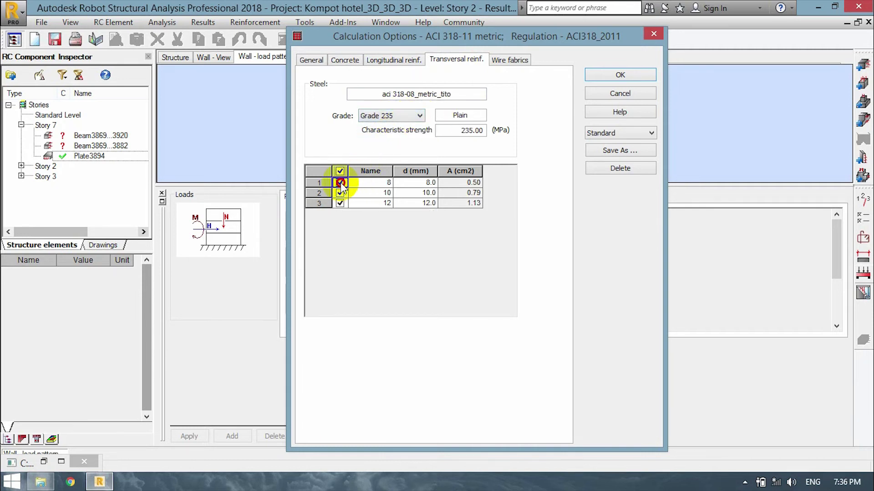
Step: Save the wall's calculation options as a new set named TITO_ACI
click(507, 62)
click(386, 60)
click(345, 60)
click(312, 60)
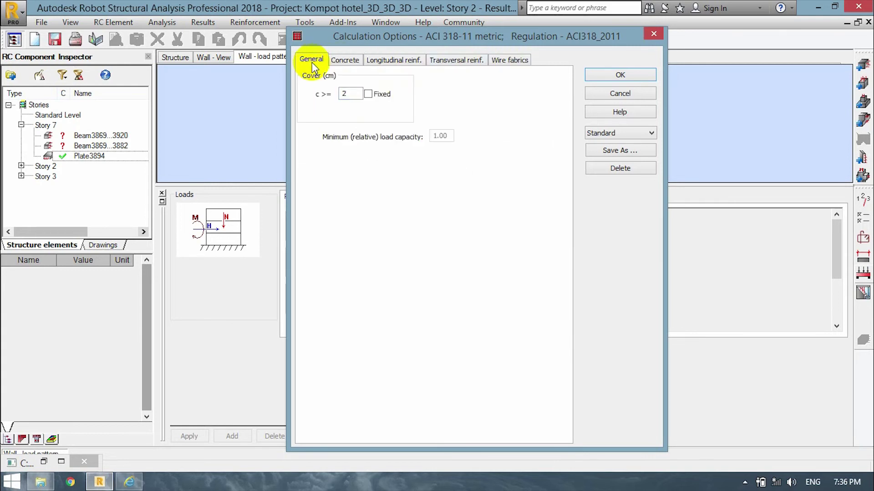
click(618, 151)
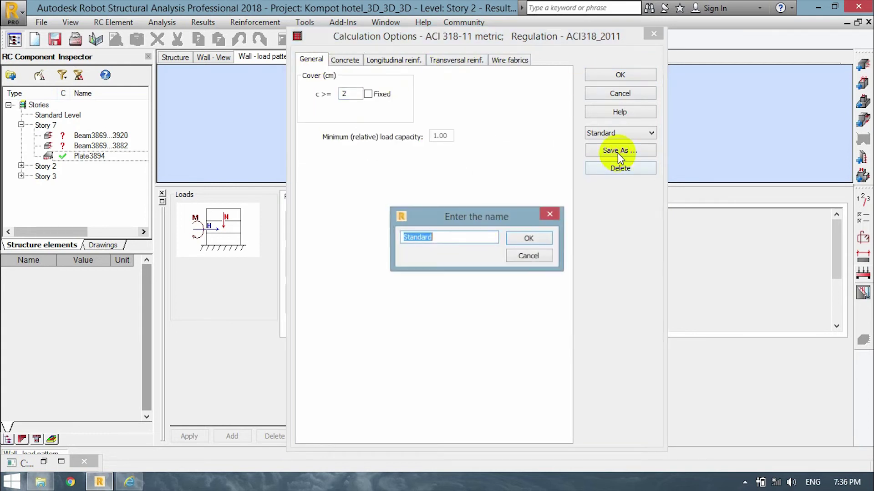
click(446, 238)
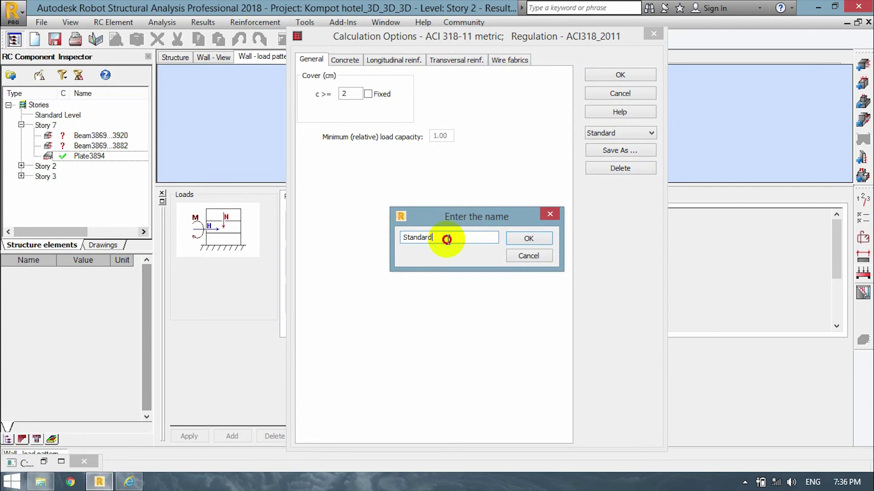
double_click(446, 239)
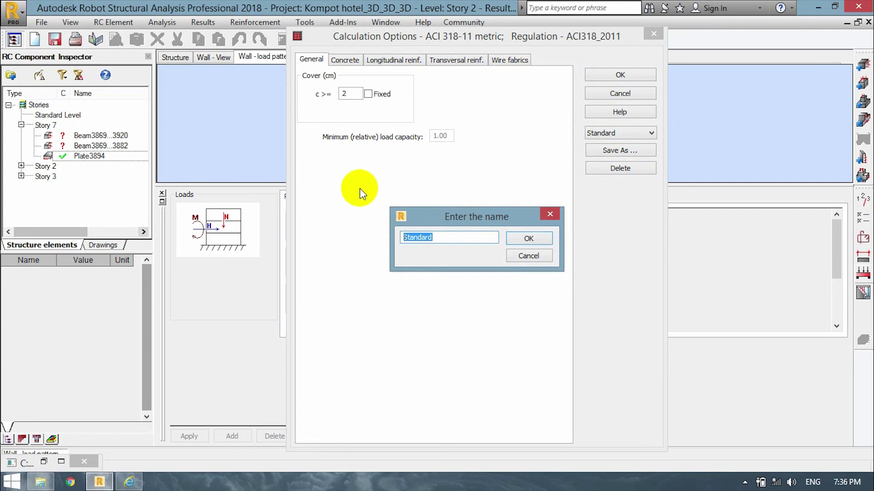
text(TITO_ACI)
click(523, 238)
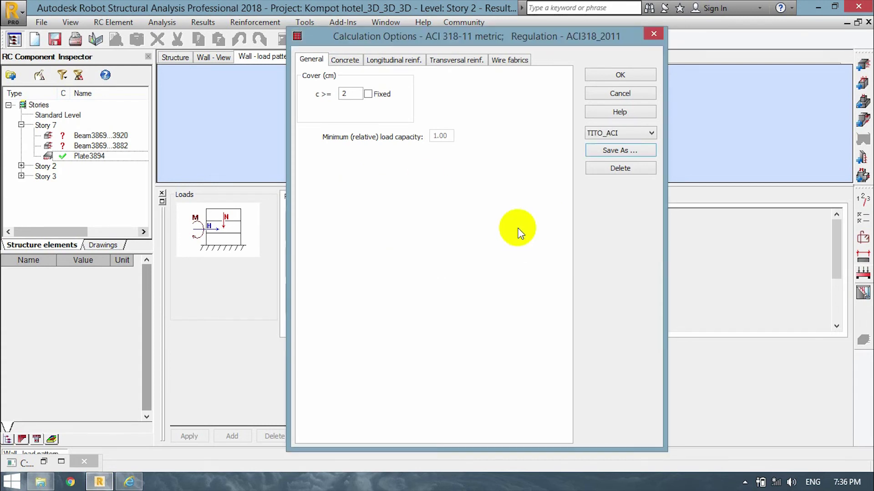
Step: Review the cover, concrete, longitudinal, transversal and wire fabric settings of the TITO_ACI calculation options, keeping the Siliceous aggregate type
click(345, 59)
click(322, 61)
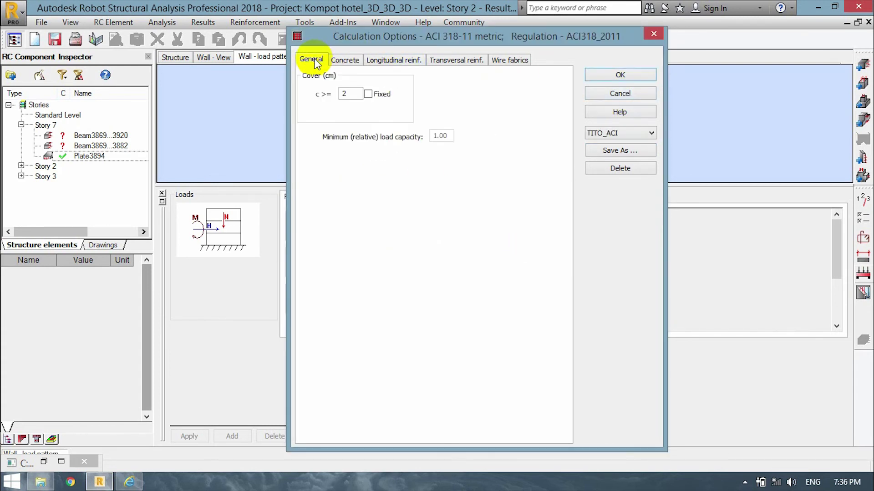
click(345, 60)
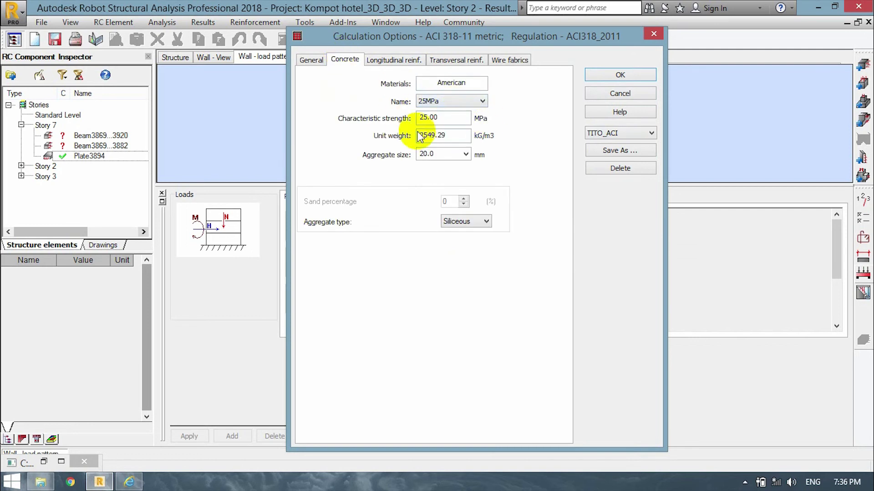
click(484, 221)
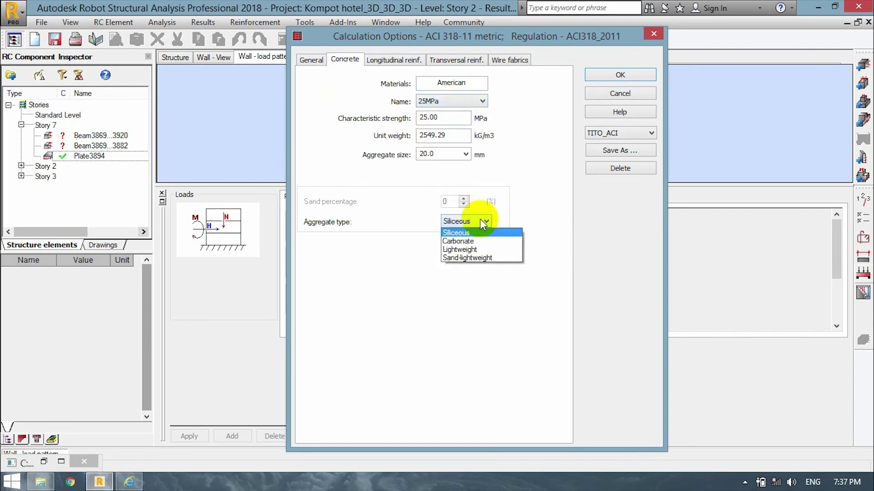
click(455, 230)
click(390, 57)
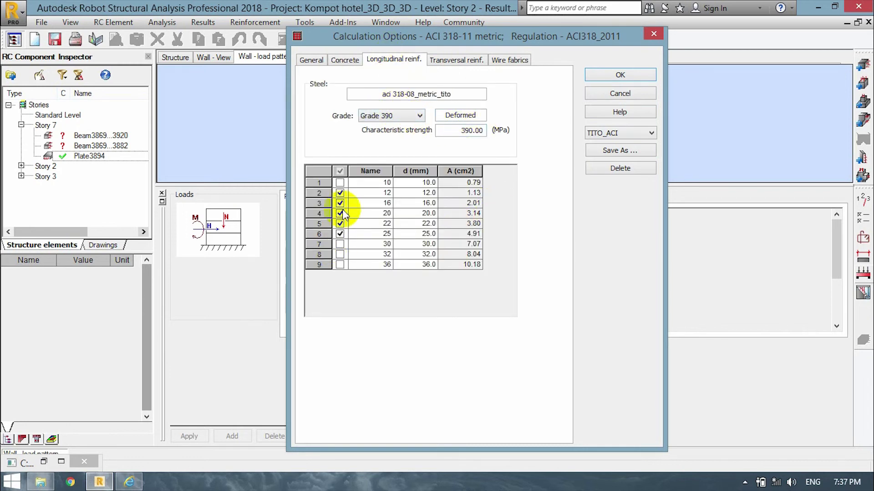
click(449, 60)
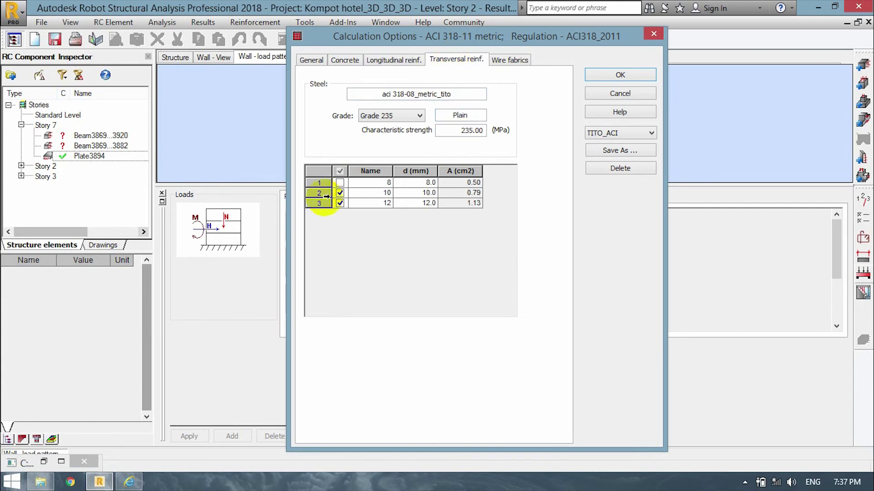
click(511, 60)
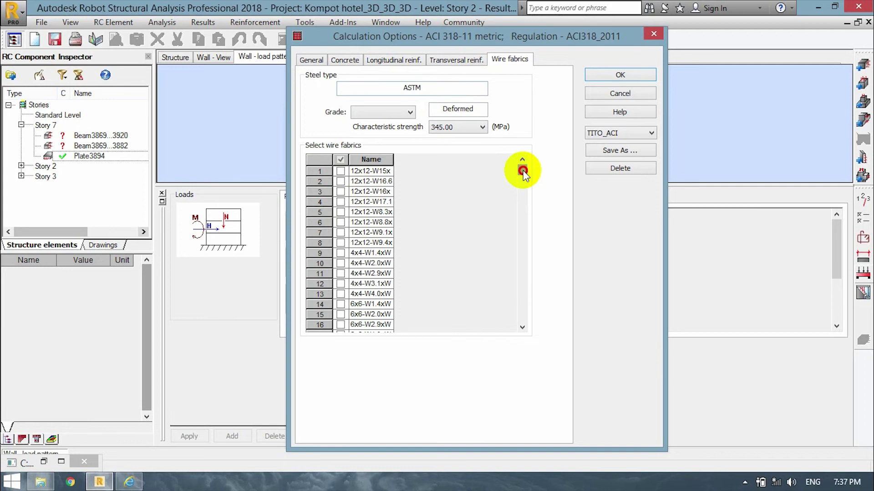
drag(523, 170, 552, 121)
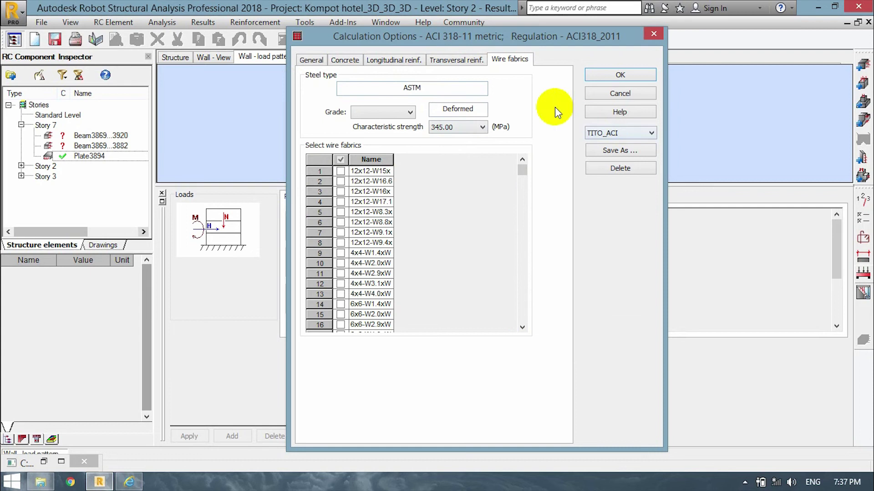
drag(579, 42, 551, 45)
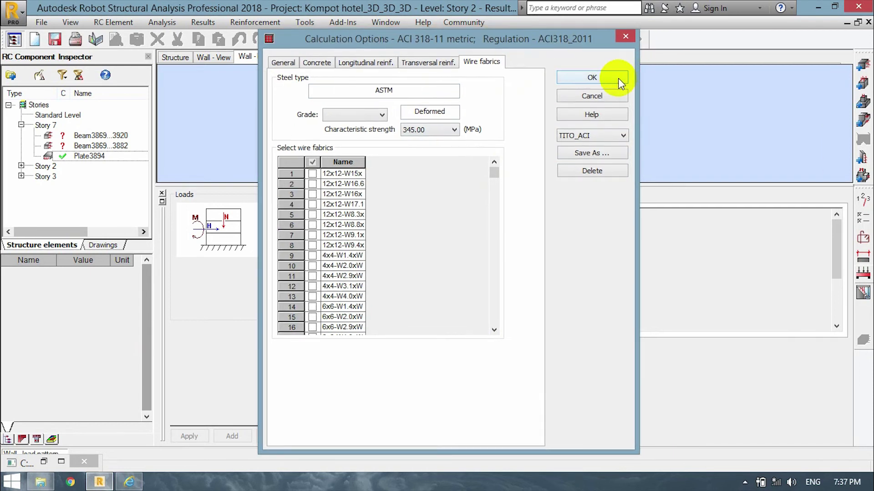
click(745, 482)
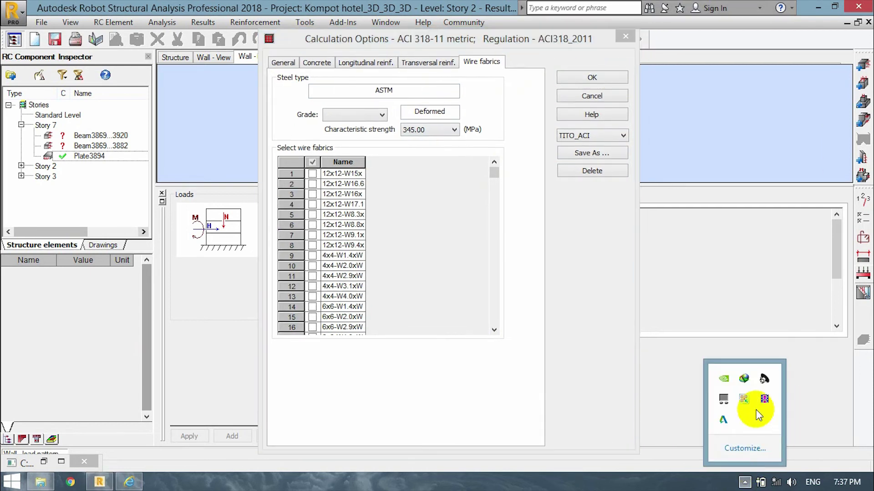
right_click(767, 402)
click(778, 411)
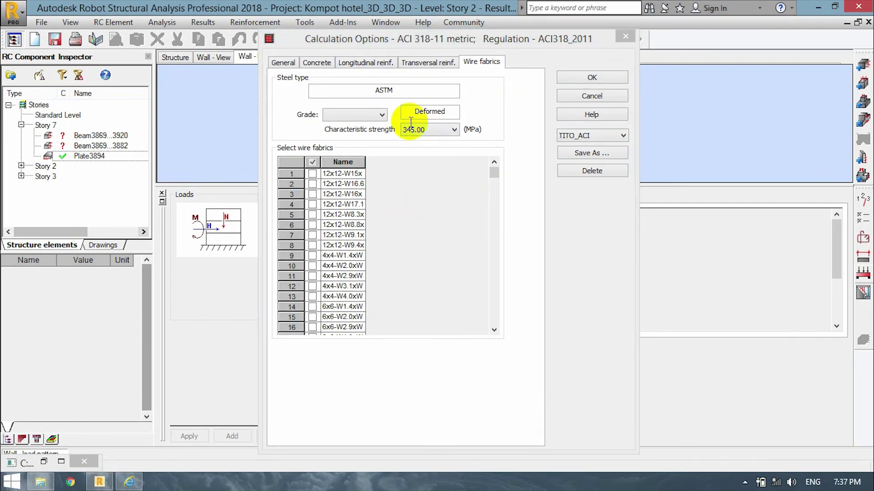
Step: Limit the longitudinal reinforcement to 10 and 12 mm bars by including size 10 and excluding sizes 16, 20, 22 and 25
click(376, 63)
click(311, 186)
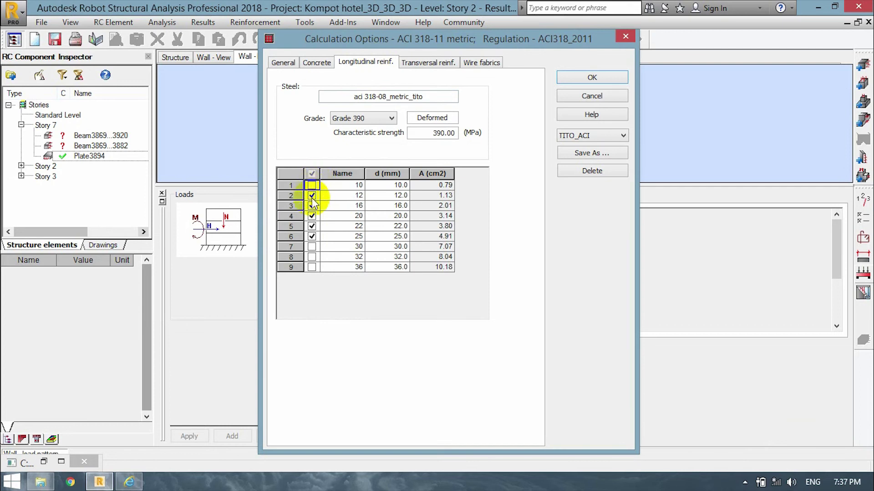
click(312, 185)
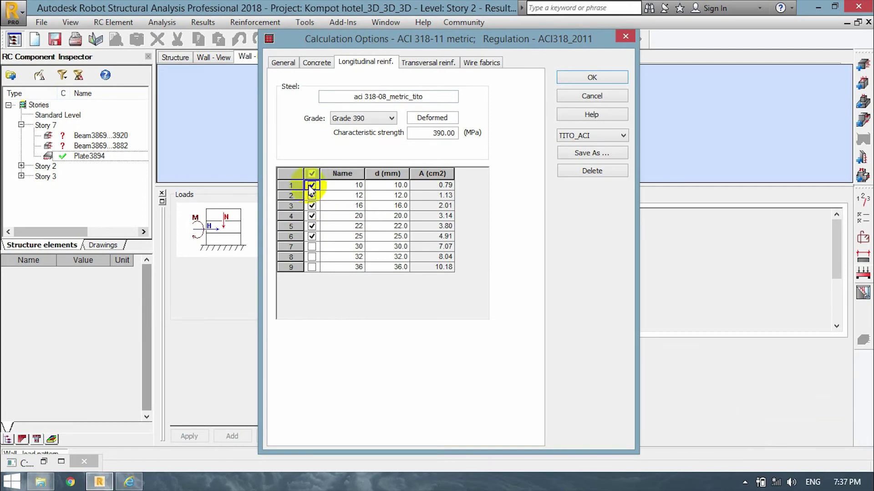
click(312, 216)
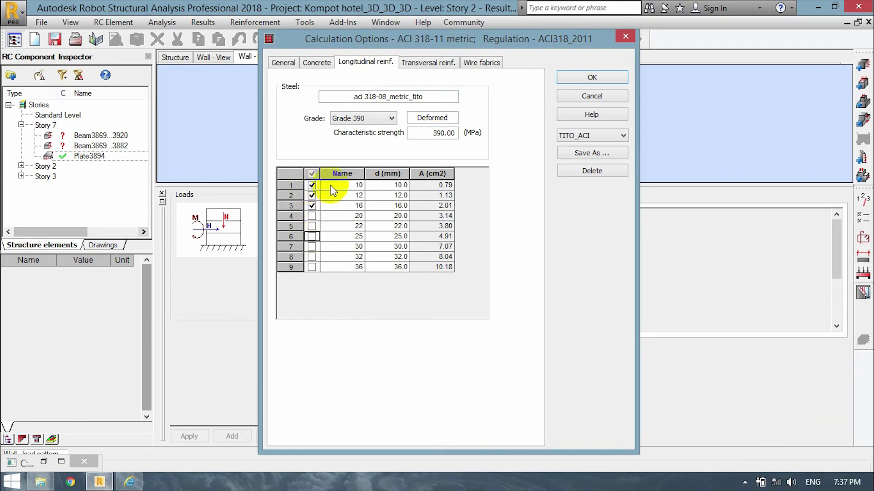
click(311, 206)
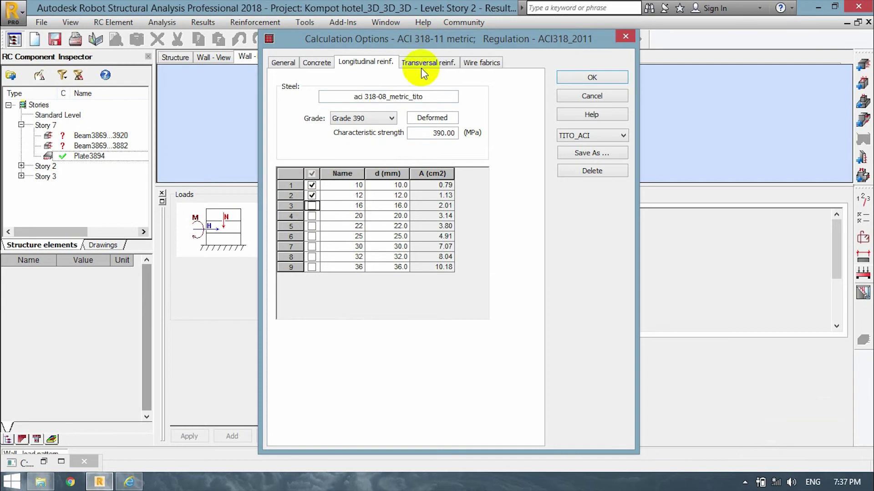
Step: Set the transversal reinforcement steel to Grade 390 and exclude every bar size except 10 and 12 mm
click(451, 63)
click(390, 118)
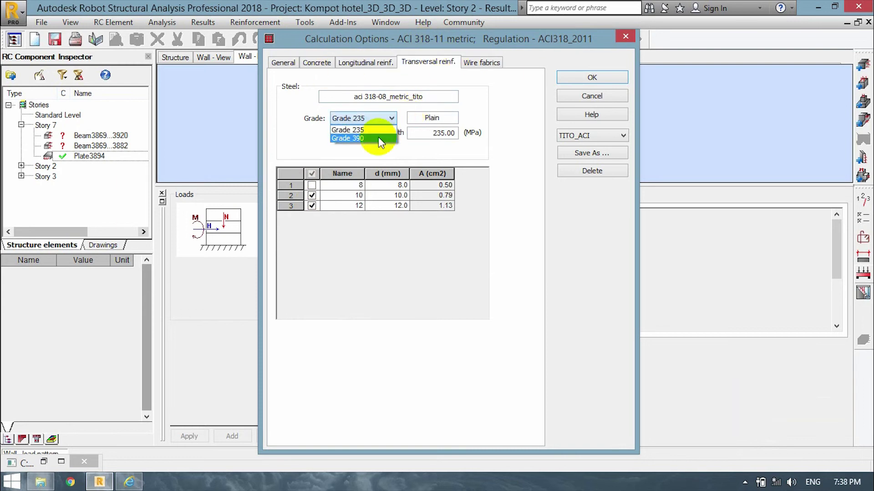
click(378, 137)
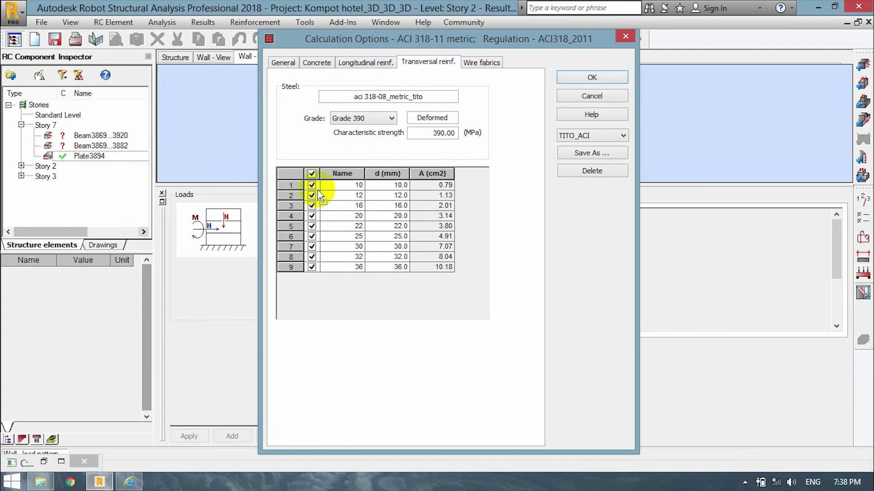
click(312, 206)
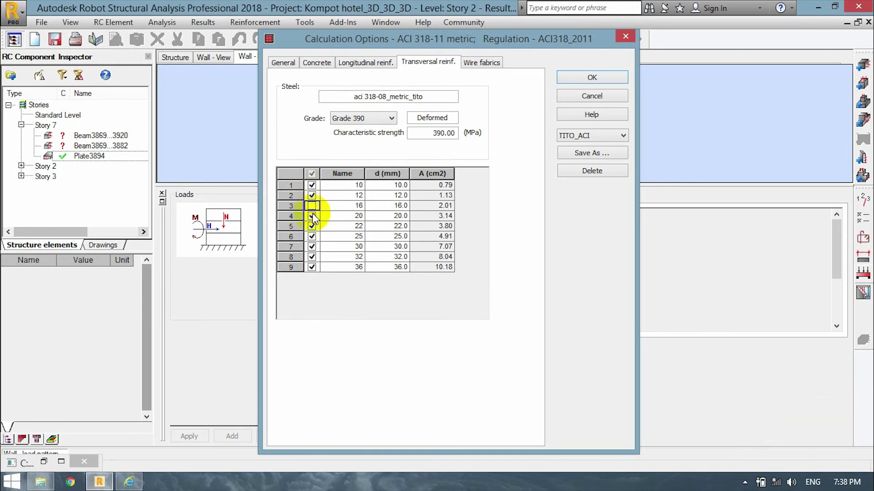
click(312, 226)
click(312, 236)
click(312, 247)
click(311, 257)
click(312, 267)
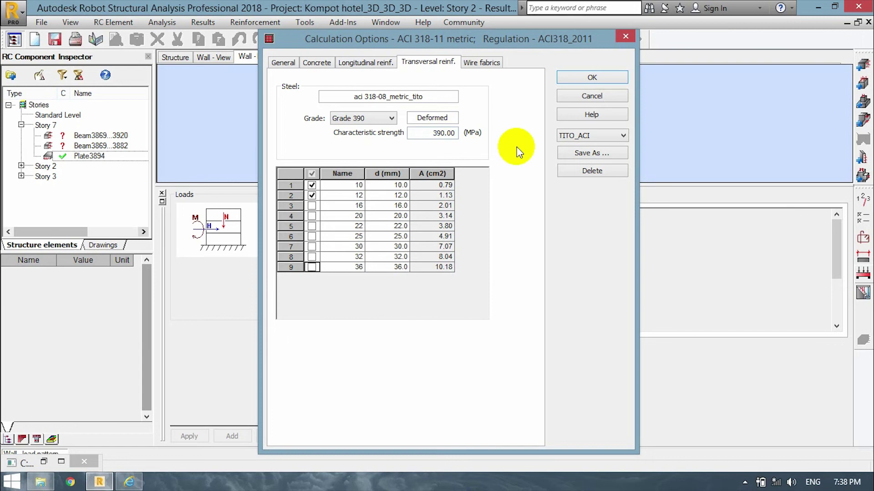
Step: Check the wire fabric, concrete and reinforcement settings once more and accept the wall's calculation options
click(485, 62)
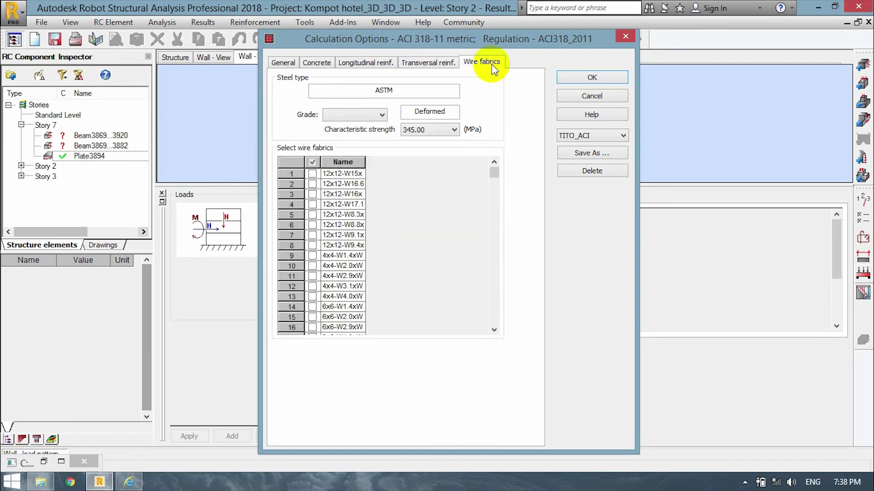
click(431, 67)
click(386, 65)
click(318, 63)
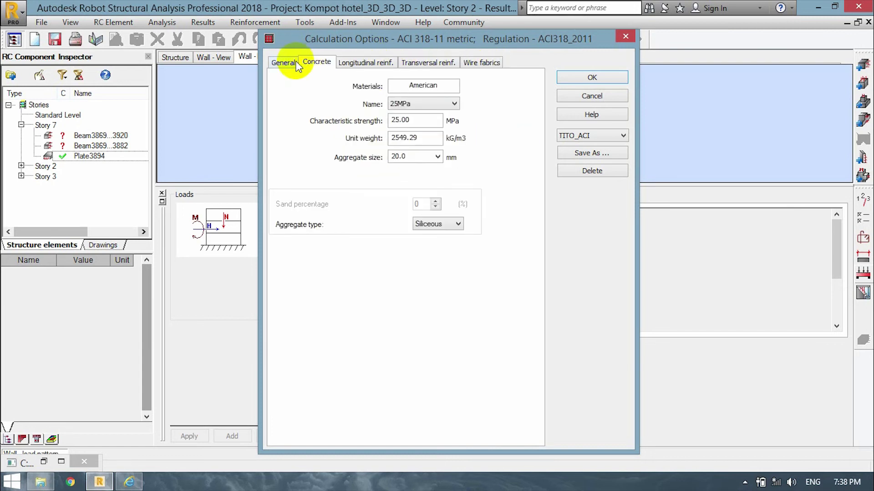
click(353, 66)
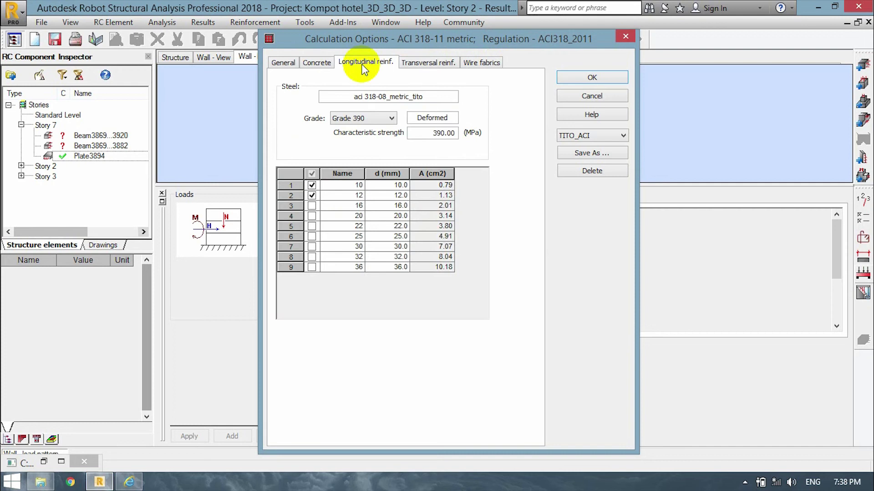
click(428, 62)
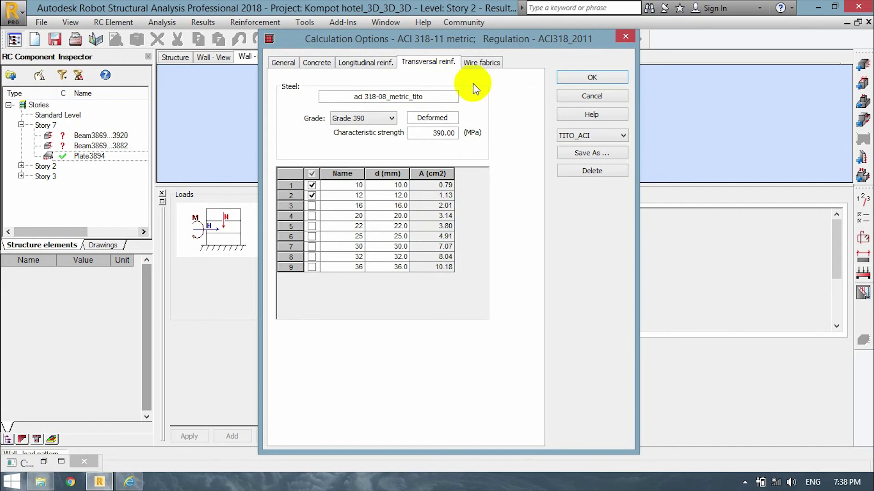
click(610, 76)
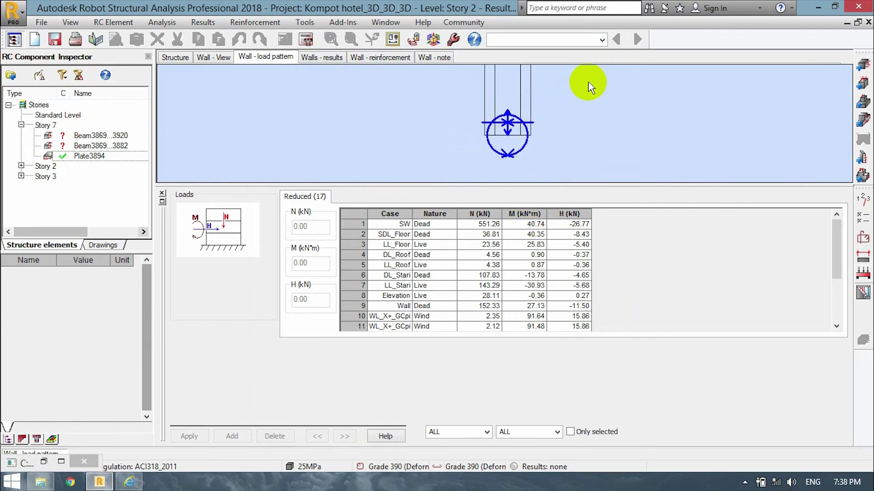
Step: Examine the wall's load pattern diagram and its table of reduced loads
scroll(592, 82, down, 3)
scroll(590, 84, up, 3)
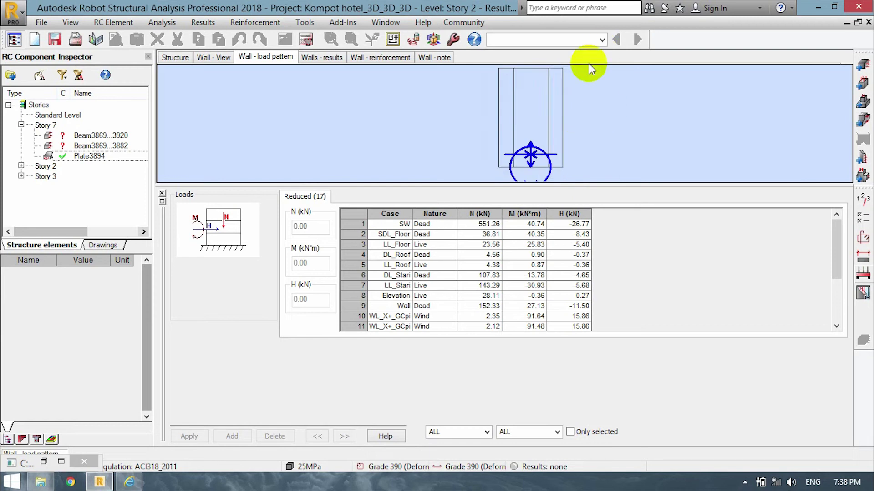
scroll(533, 80, up, 3)
scroll(585, 132, down, 3)
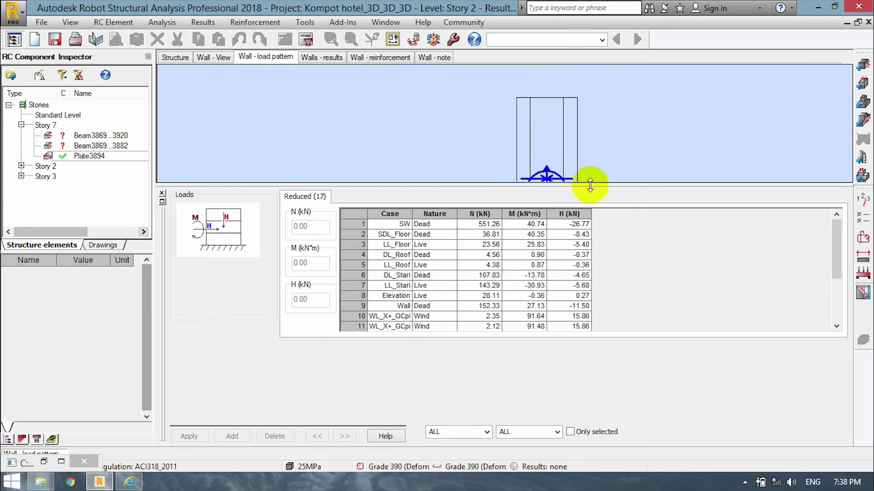
scroll(588, 184, up, 2)
scroll(588, 182, down, 3)
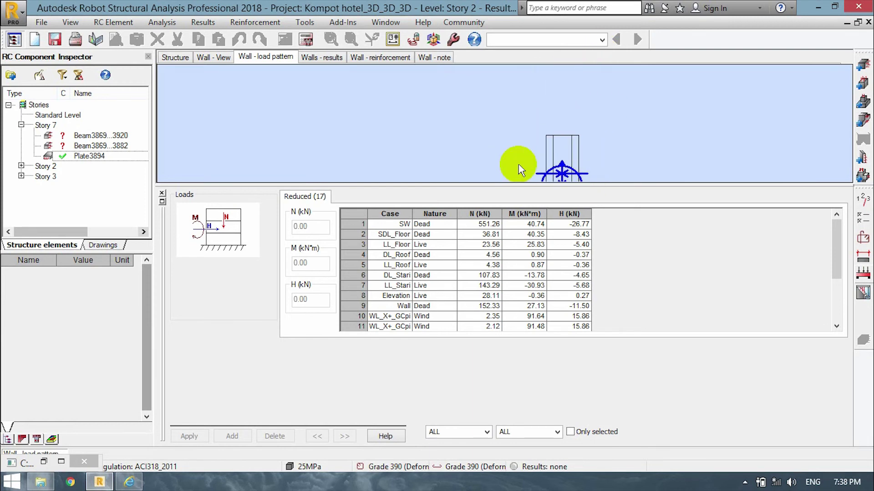
scroll(543, 186, up, 2)
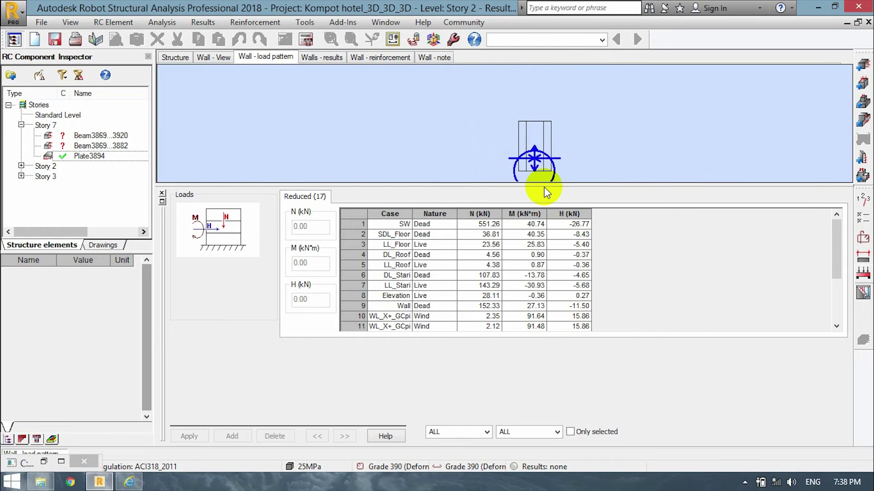
scroll(569, 162, up, 2)
scroll(560, 166, up, 1)
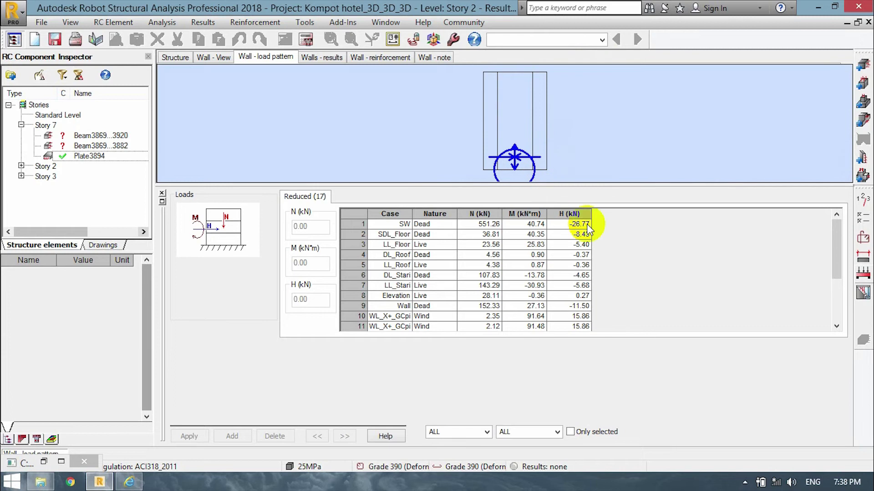
click(744, 482)
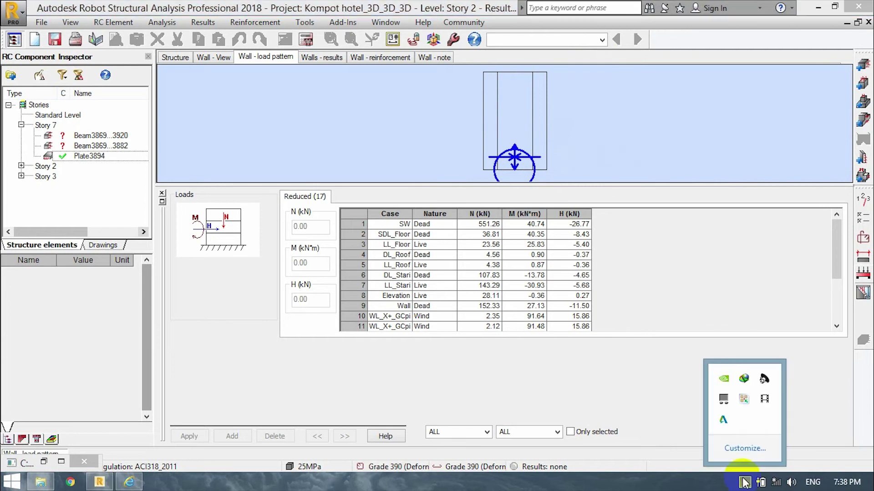
right_click(764, 399)
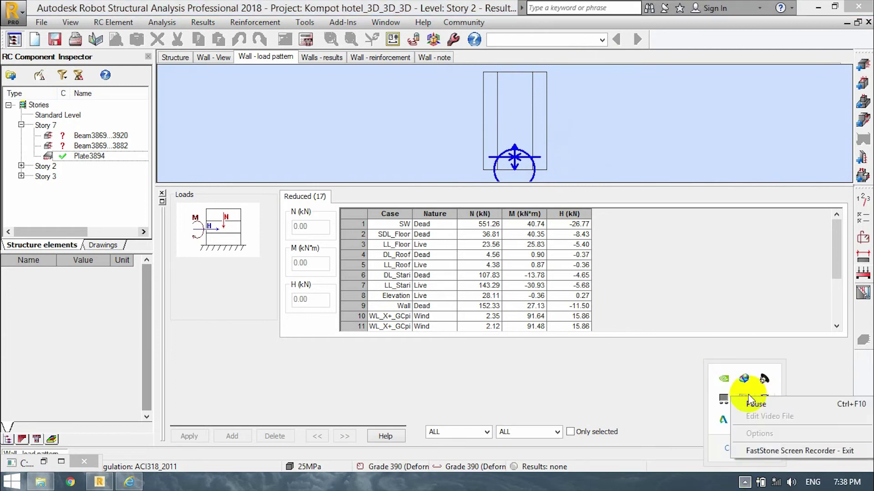
Step: Open the wall's reinforcement pattern settings and set the straight bars' module length to 1 cm
click(757, 406)
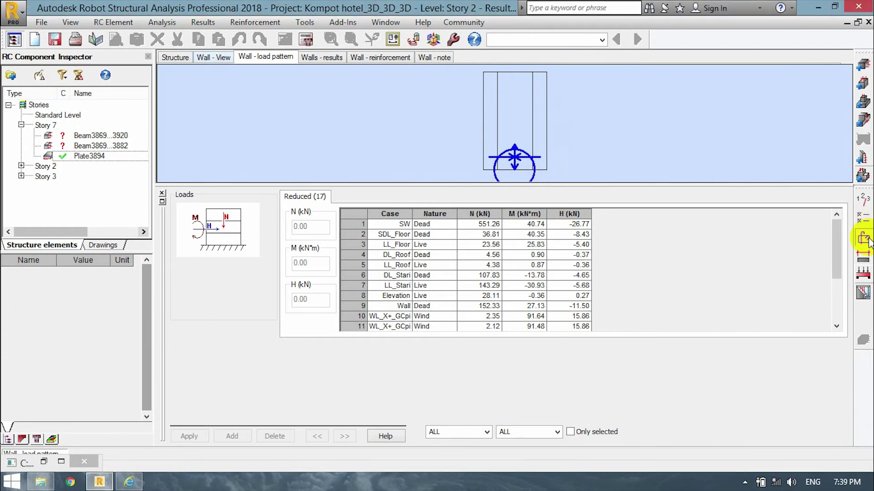
click(867, 240)
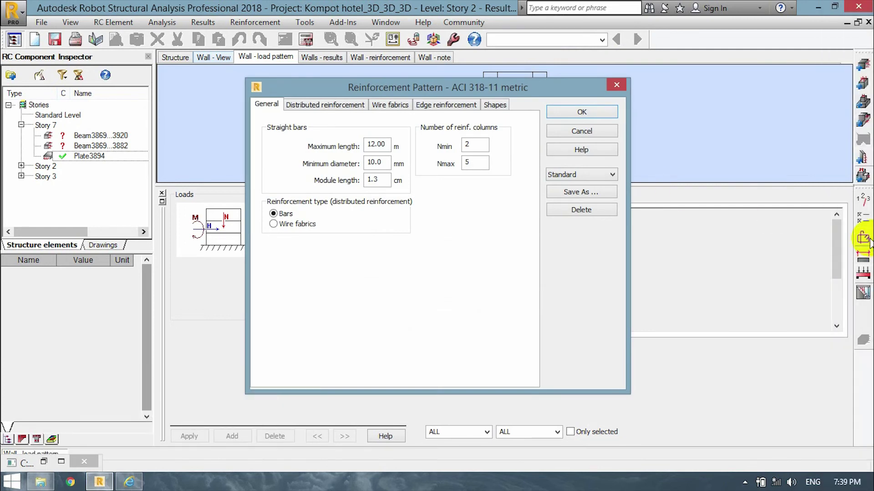
drag(384, 87, 393, 53)
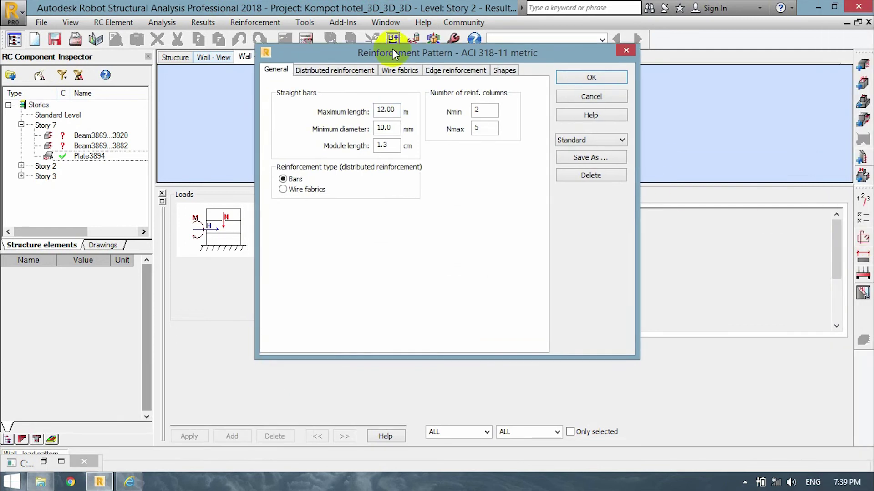
double_click(397, 145)
click(397, 145)
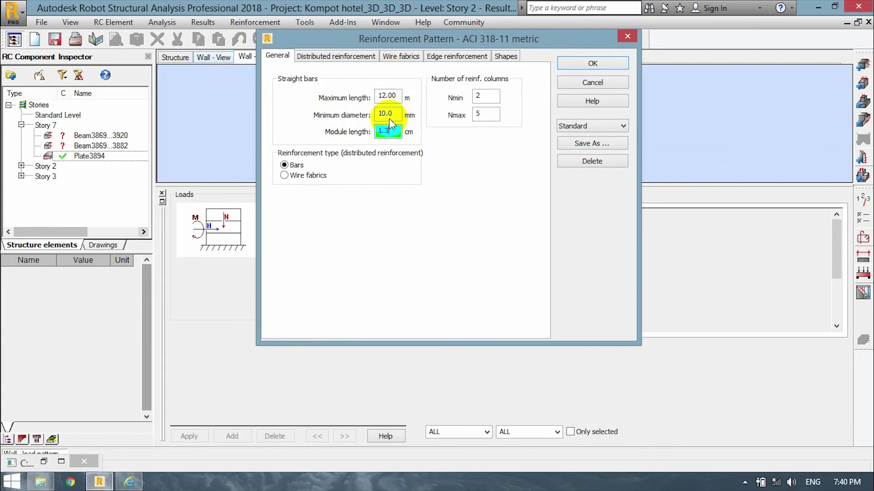
mouse_move(381, 132)
mouse_down()
mouse_move(406, 136)
mouse_move(321, 130)
mouse_move(376, 119)
mouse_up()
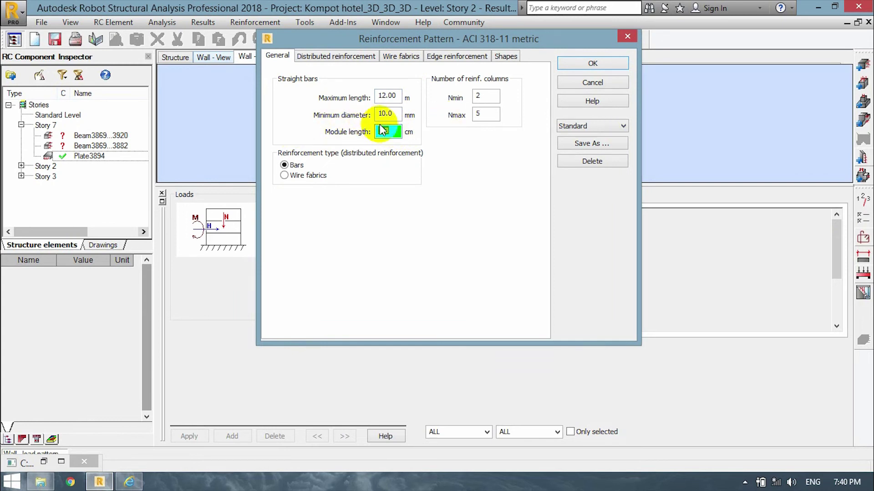
click(385, 116)
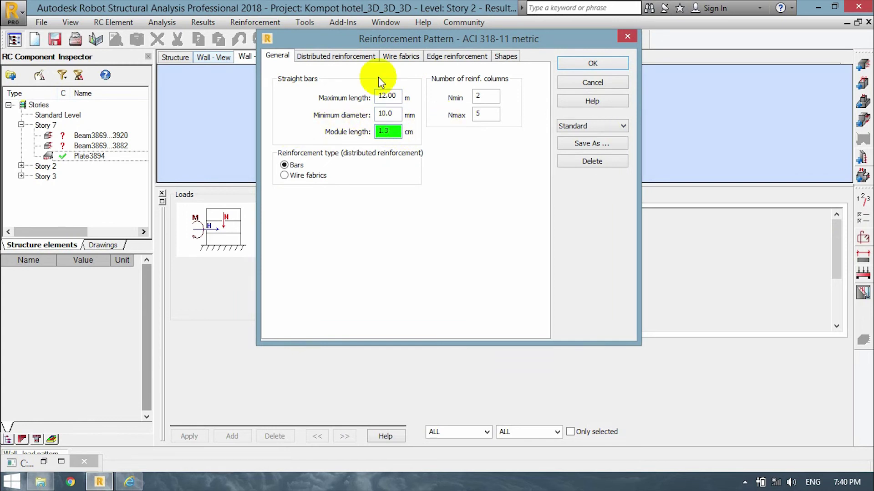
key(BackSpace)
text(101)
key(BackSpace)
key(BackSpace)
text(1)
click(388, 112)
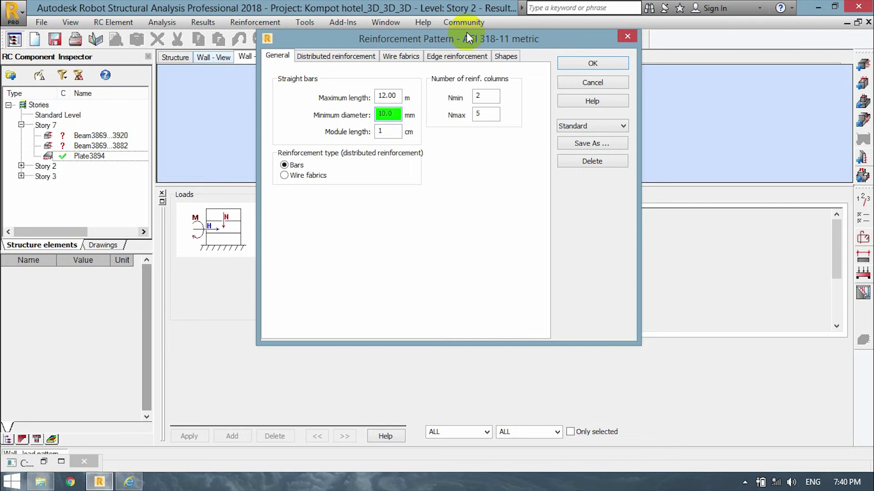
drag(466, 33, 457, 64)
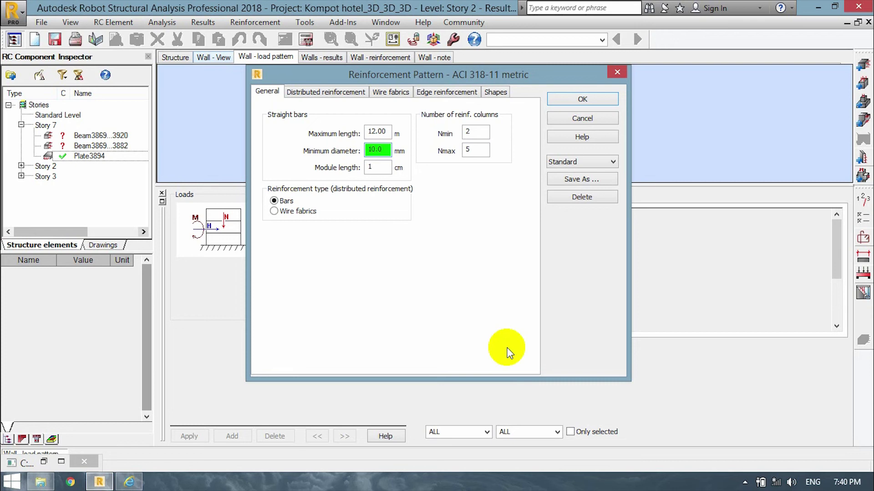
click(745, 483)
click(764, 399)
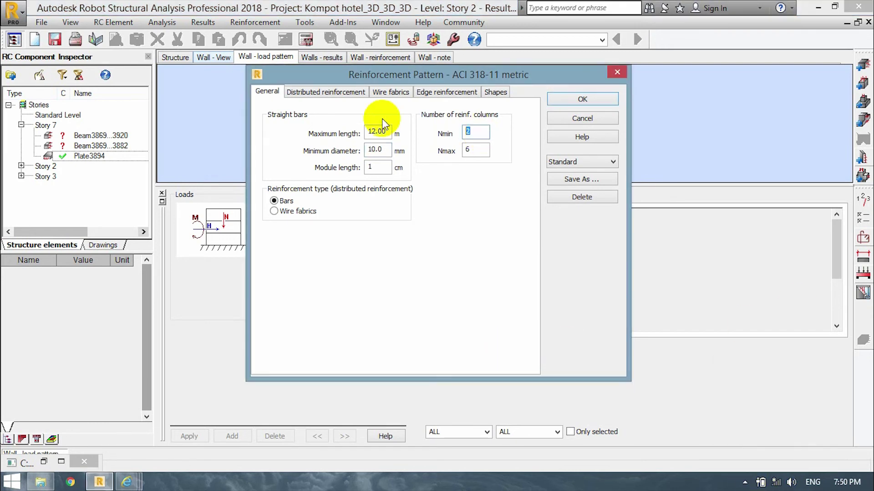
Step: Set the maximum number of reinforcement columns to 6
double_click(473, 150)
text(2)
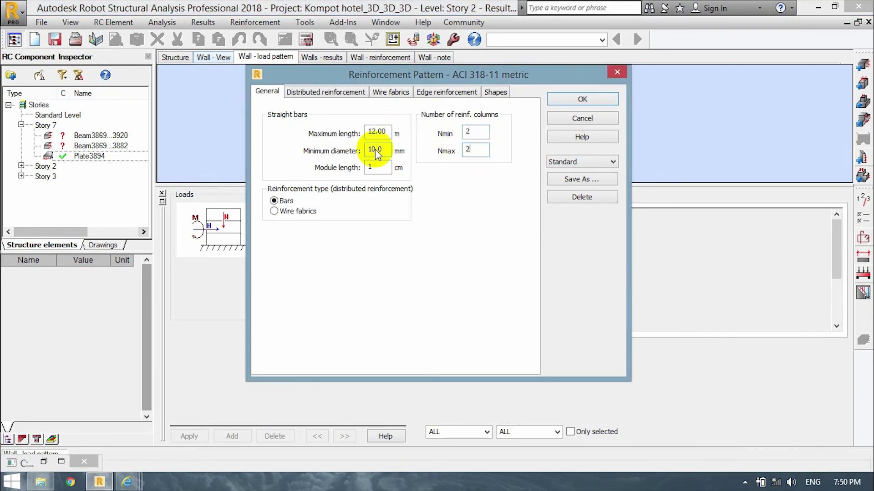
double_click(469, 150)
text(6)
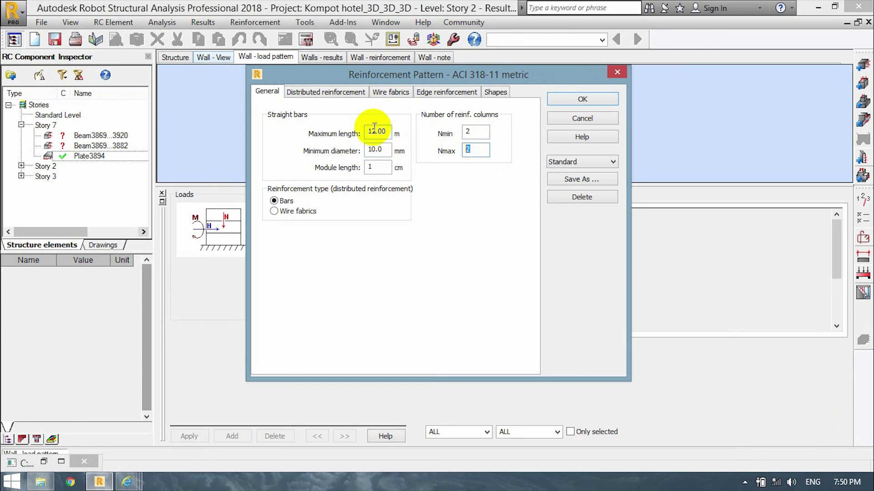
click(480, 134)
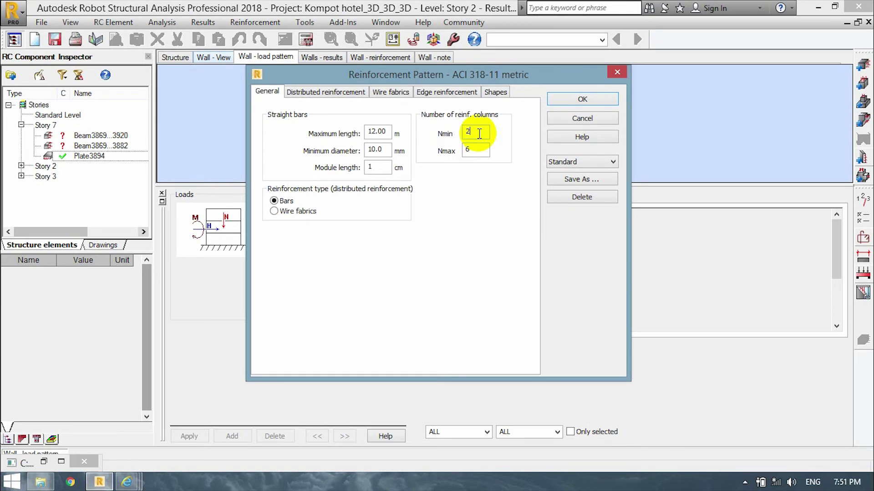
Step: Set the preferred bar spacing of the horizontal distributed reinforcement to a minimum of 10 cm and a maximum of 40 cm
click(314, 92)
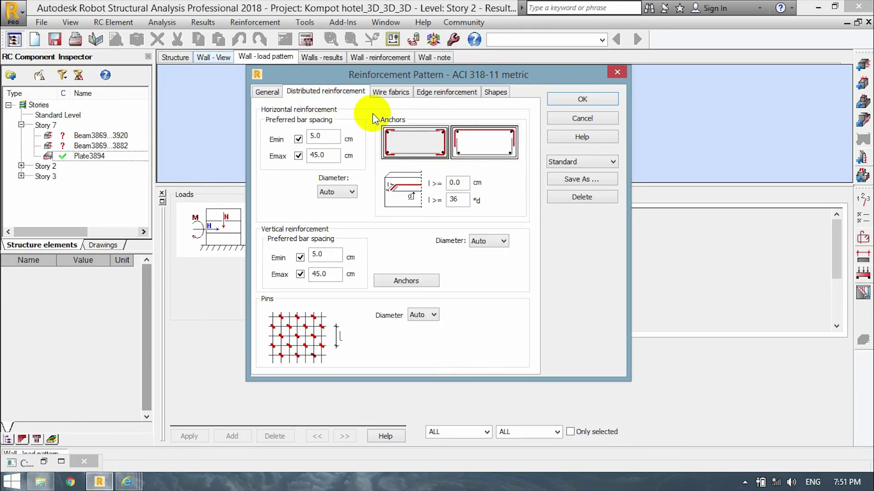
click(337, 193)
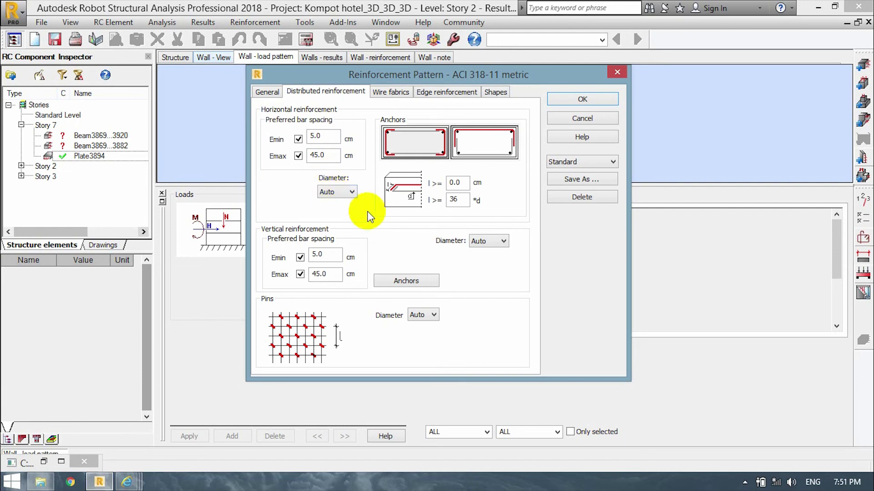
drag(385, 78, 405, 51)
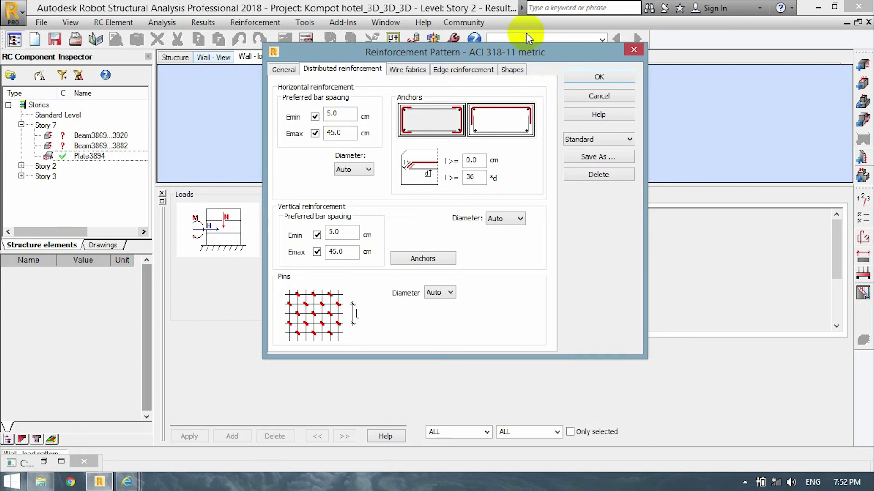
drag(524, 51, 522, 63)
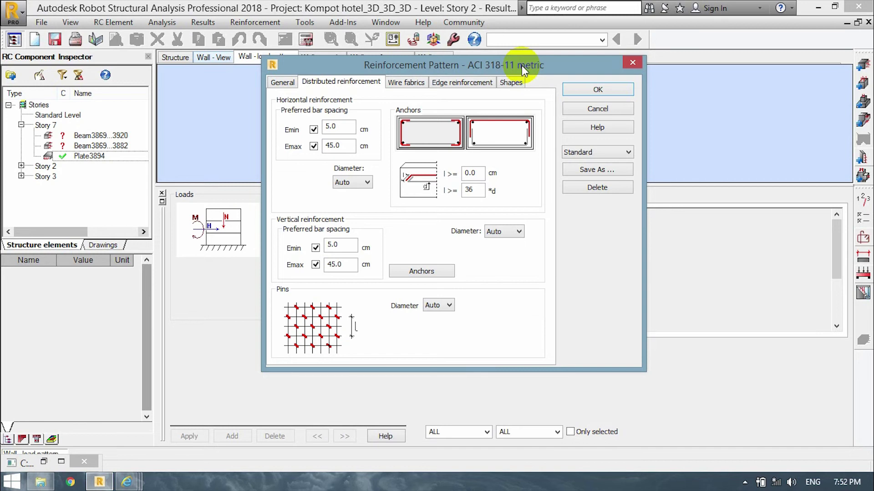
mouse_move(499, 65)
mouse_down()
mouse_move(512, 59)
mouse_move(494, 67)
mouse_up()
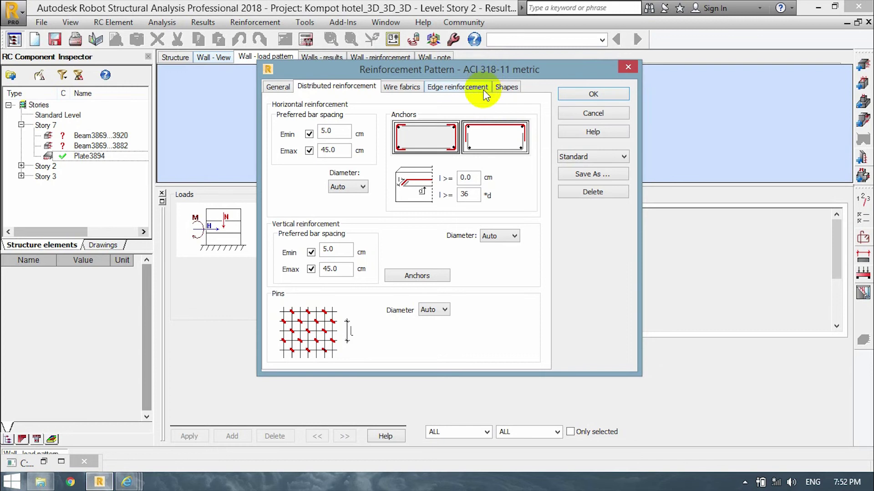
double_click(339, 149)
double_click(335, 131)
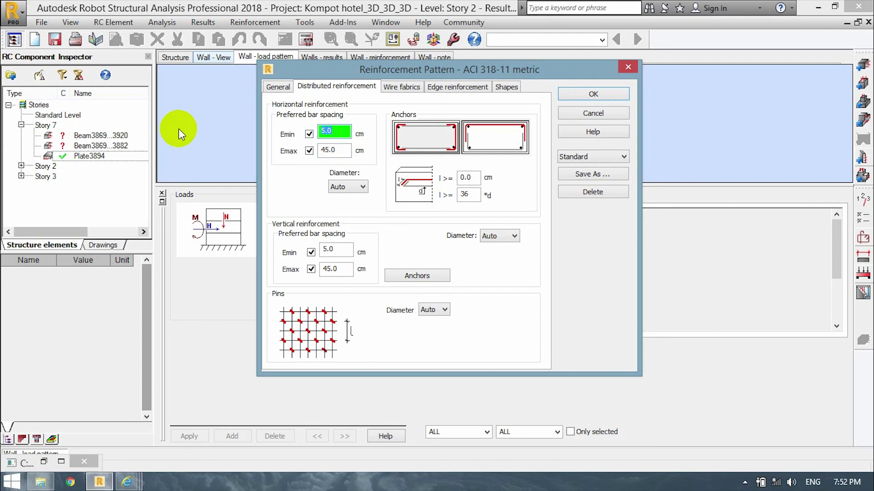
text(10)
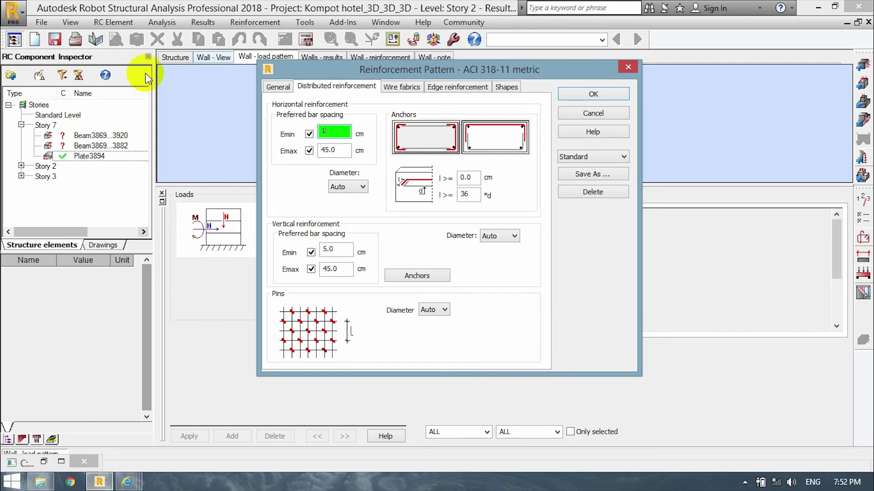
double_click(345, 151)
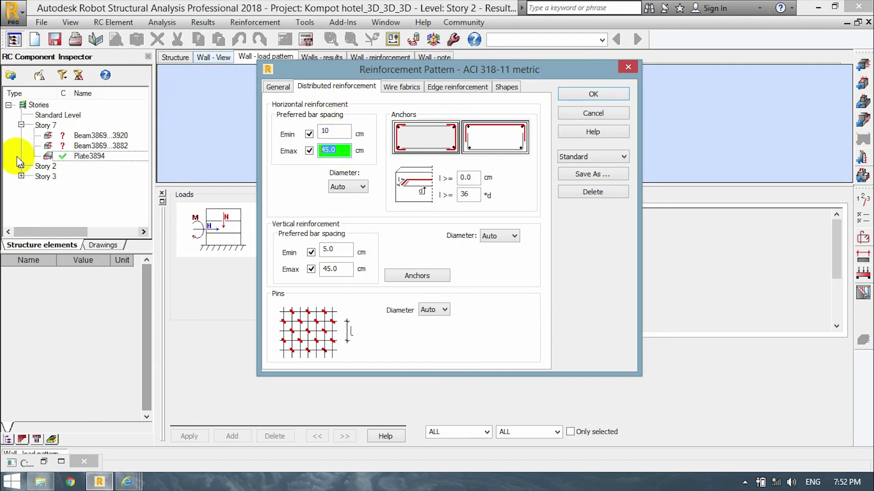
text(40)
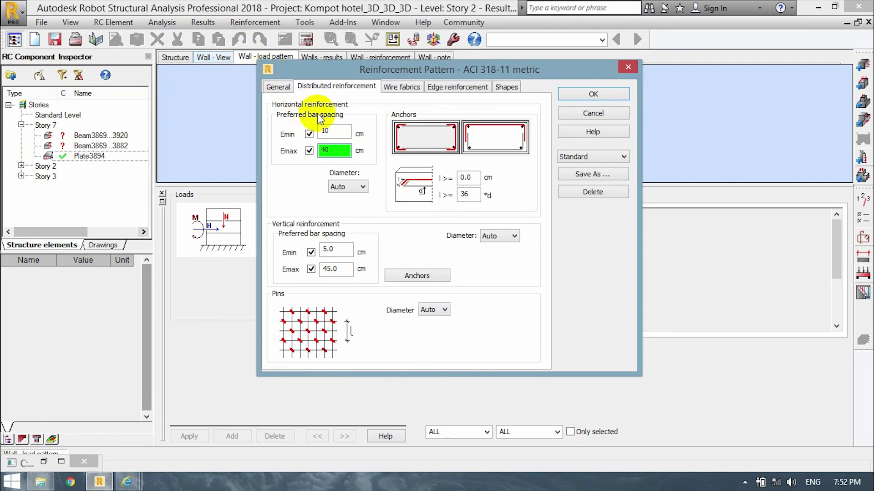
double_click(335, 132)
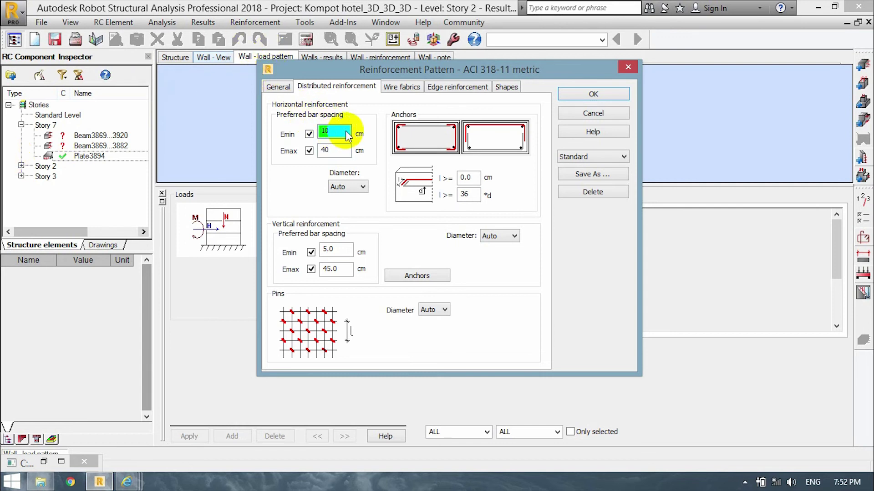
Step: Set the horizontal distributed reinforcement's bar diameter to 10 and its minimum anchor length to 40 bar diameters
click(348, 186)
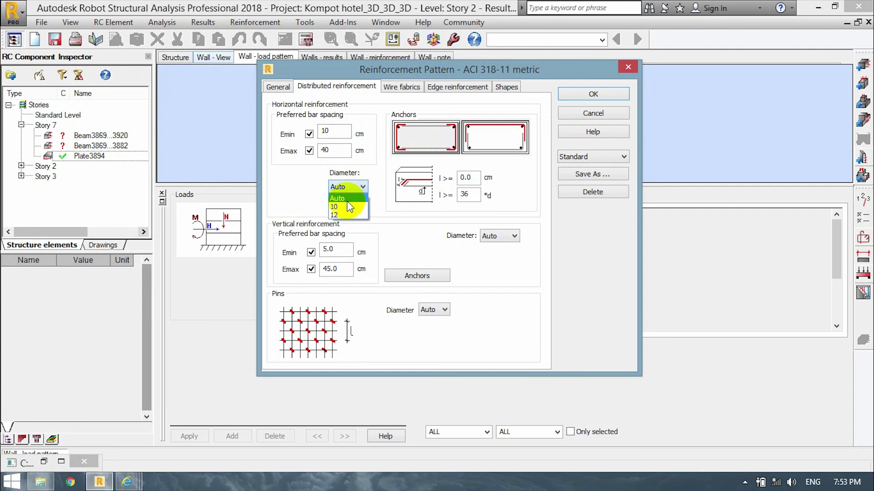
click(336, 207)
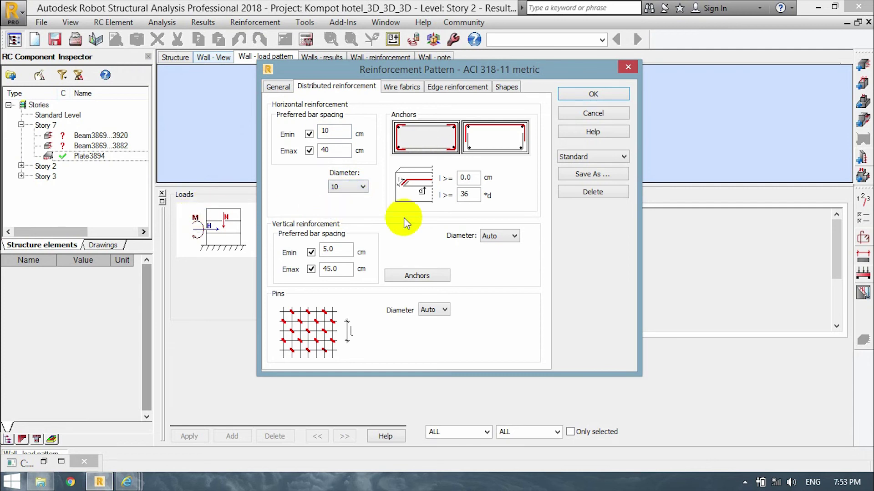
click(473, 194)
key(BackSpace)
key(BackSpace)
text(4)
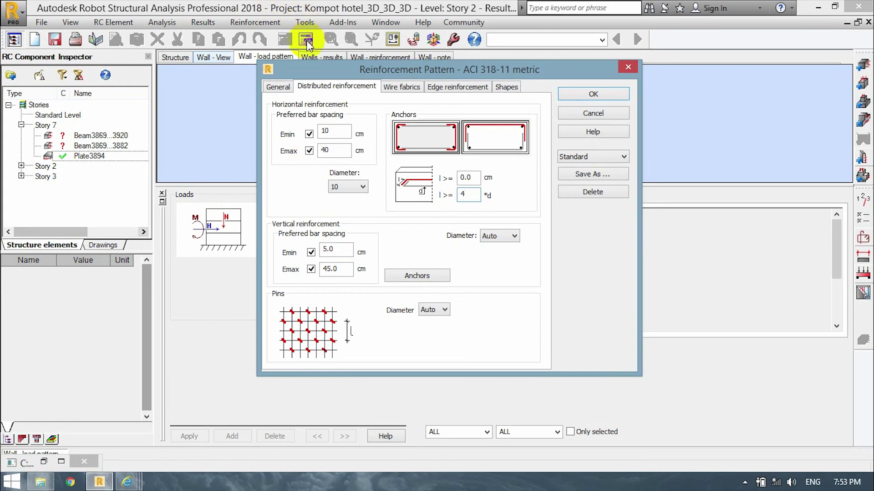
text(0)
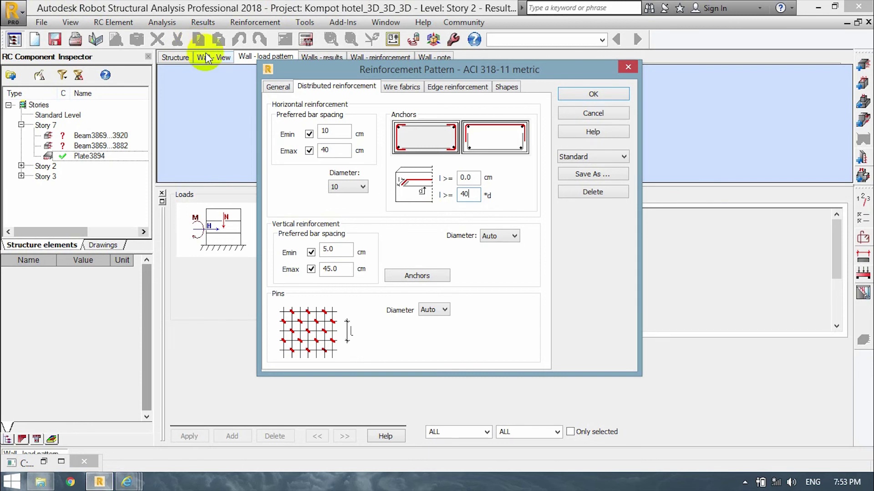
Step: Set the preferred bar spacing of the vertical distributed reinforcement to a minimum of 10 cm and a maximum of 40 cm
click(271, 94)
click(394, 87)
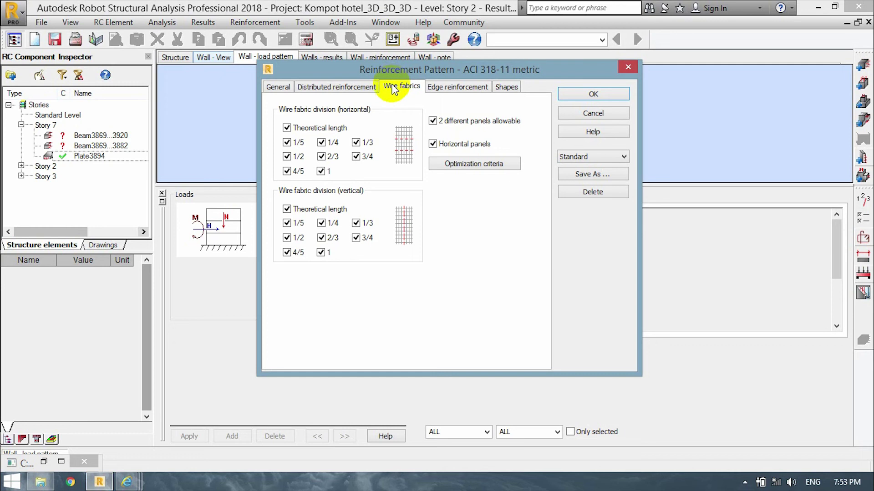
click(354, 97)
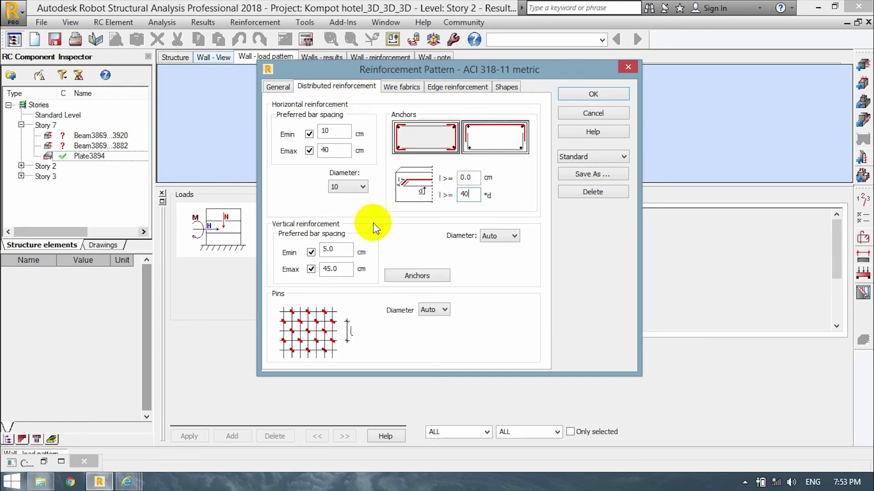
double_click(341, 251)
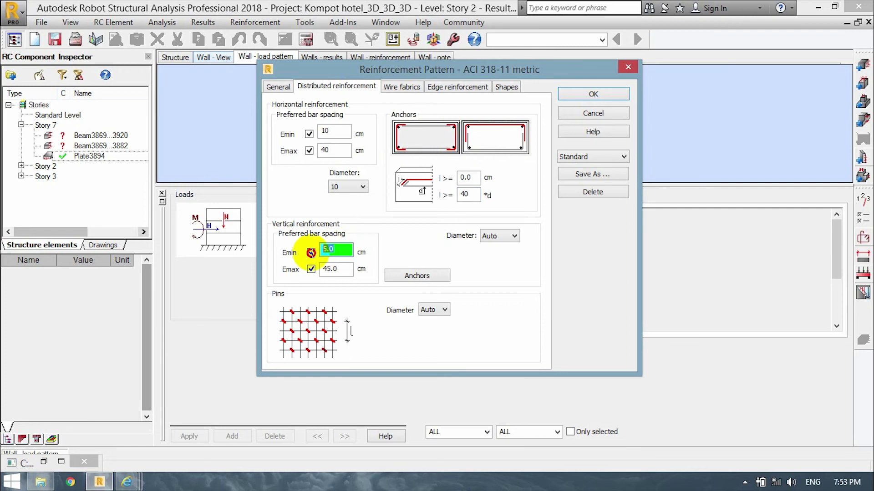
text(10)
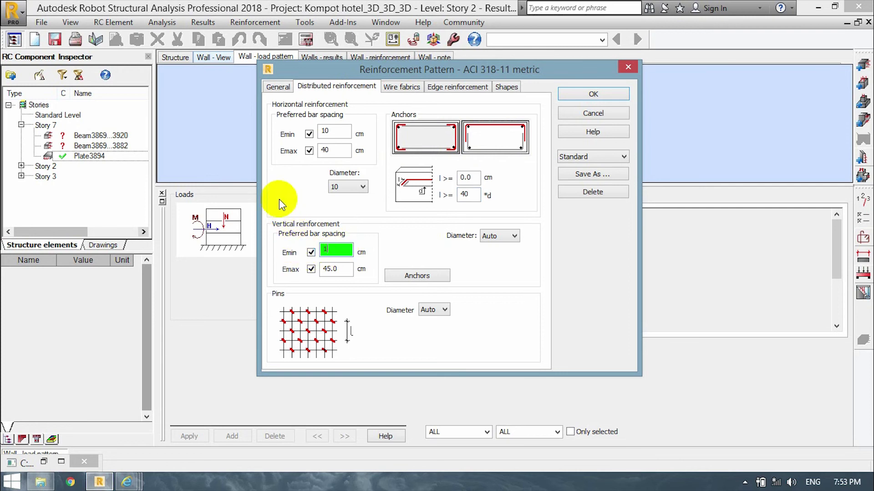
double_click(341, 270)
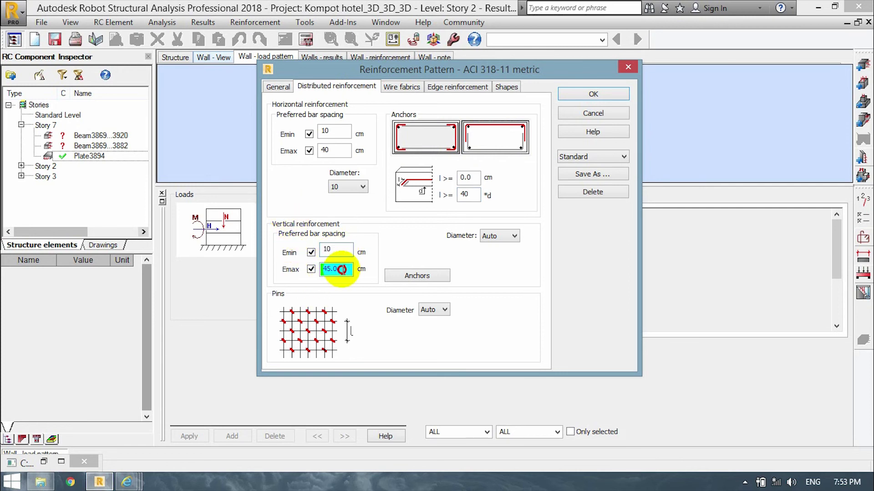
text(3)
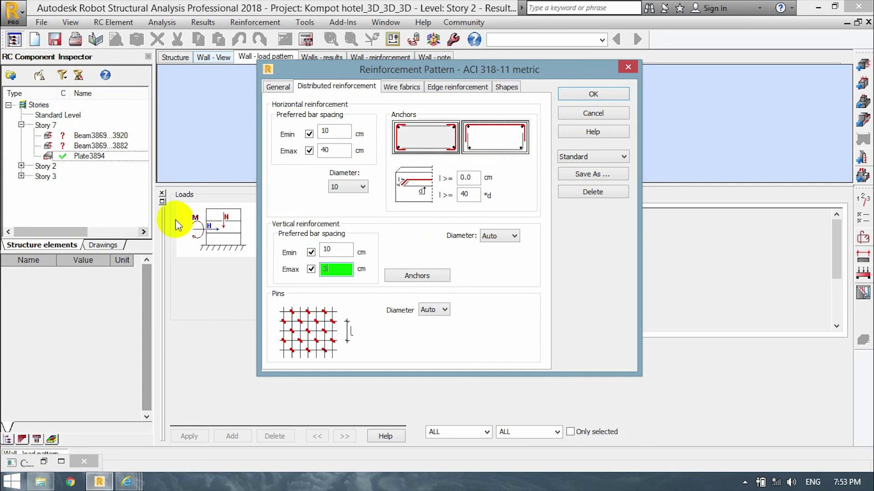
text(40)
double_click(339, 249)
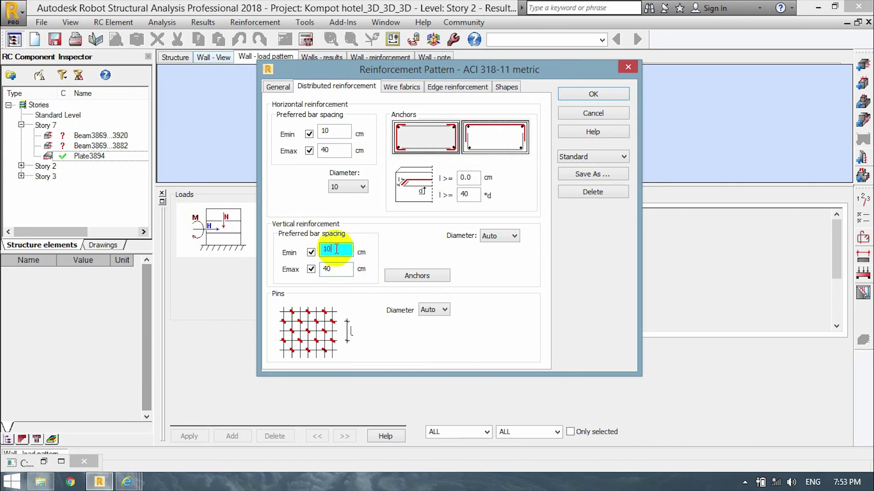
Step: Review the anchor options for the vertical distributed reinforcement
click(422, 277)
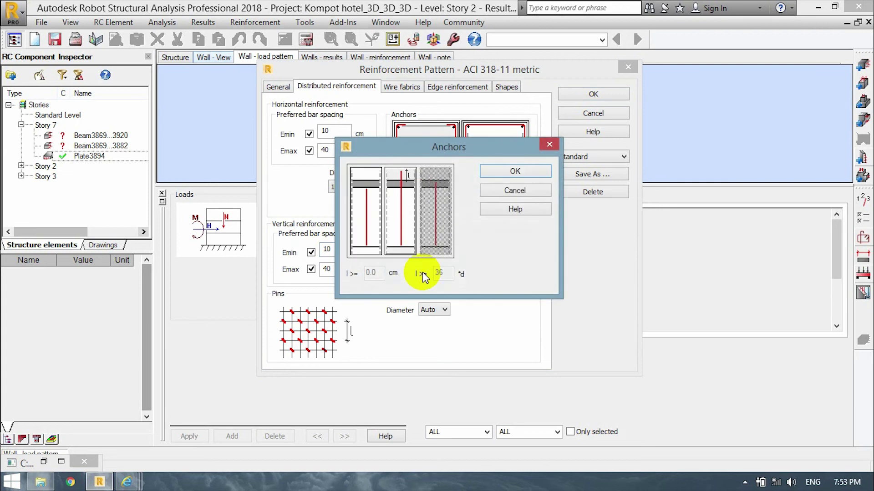
drag(454, 154, 452, 141)
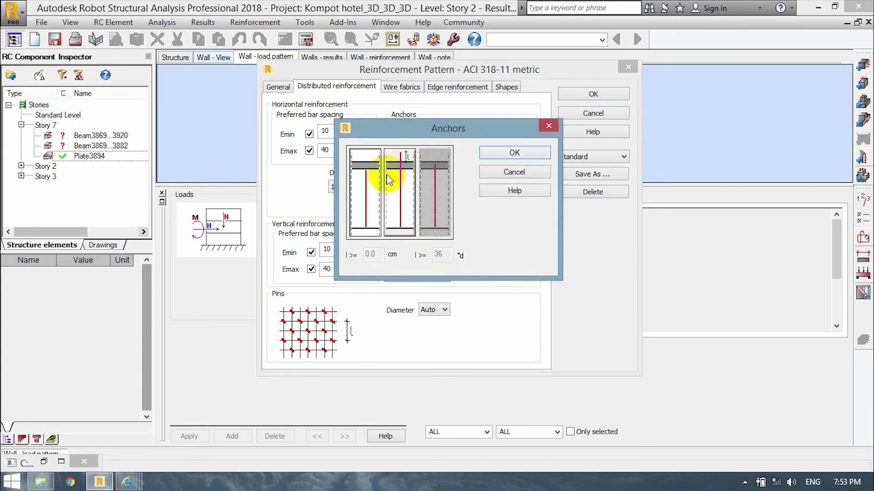
click(552, 127)
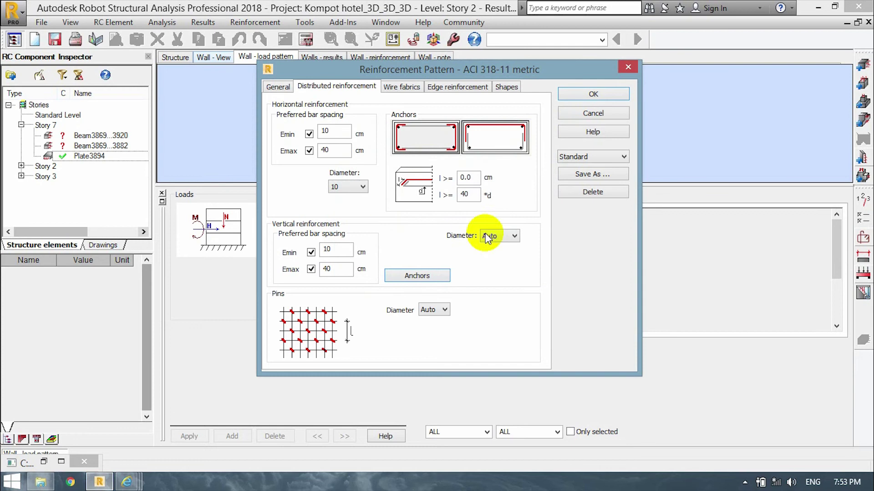
Step: Choose Auto for the pin diameter and set the vertical distributed reinforcement's bar diameter to 12
click(444, 310)
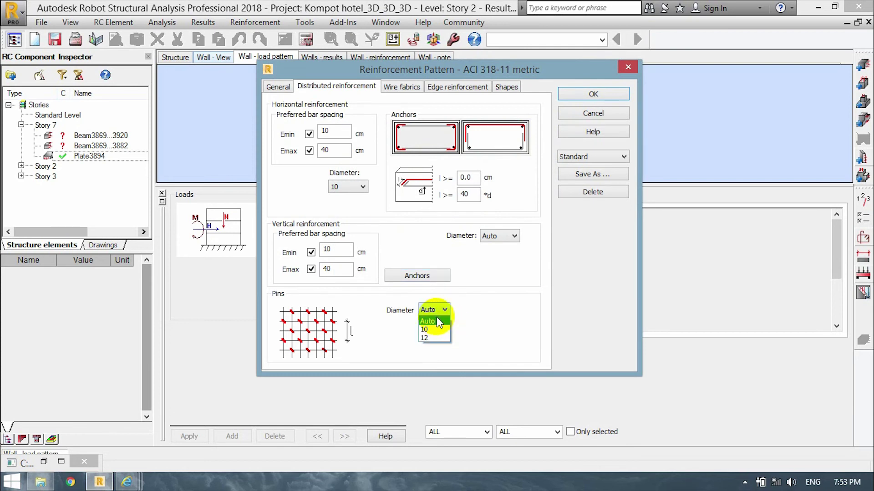
click(436, 321)
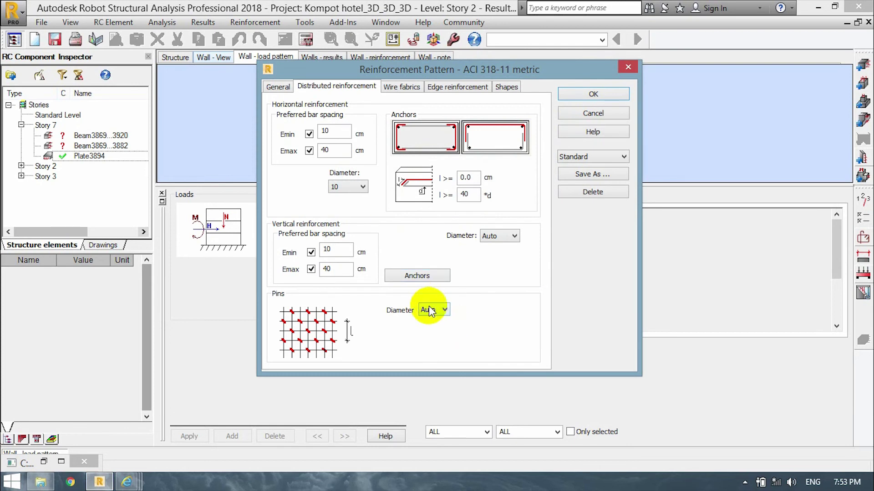
click(496, 236)
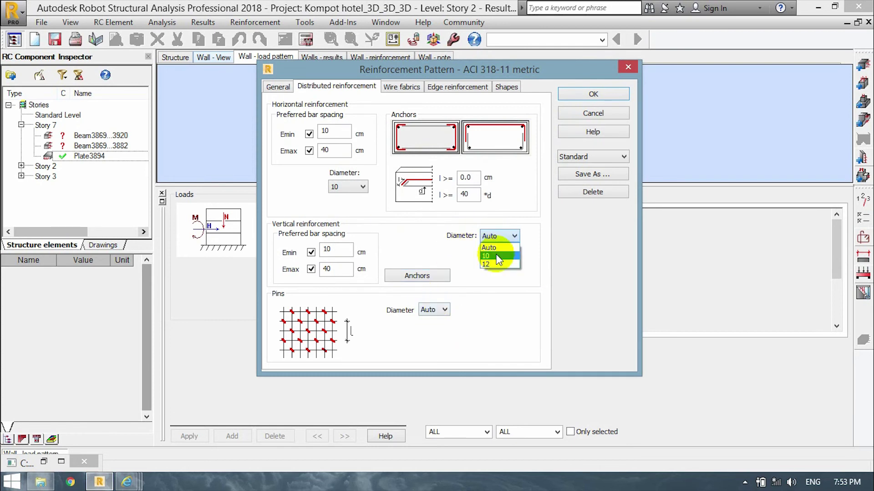
click(495, 265)
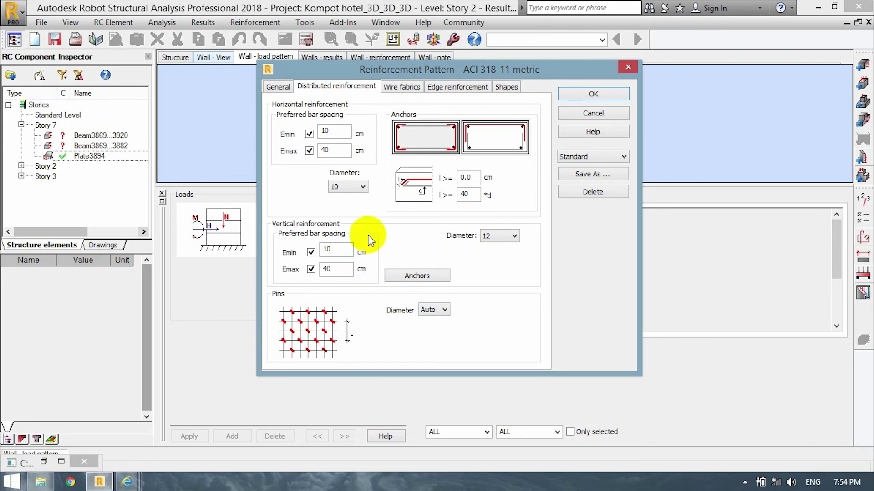
Step: Set the diameter of the edge reinforcement's transversal bars to 10
click(448, 89)
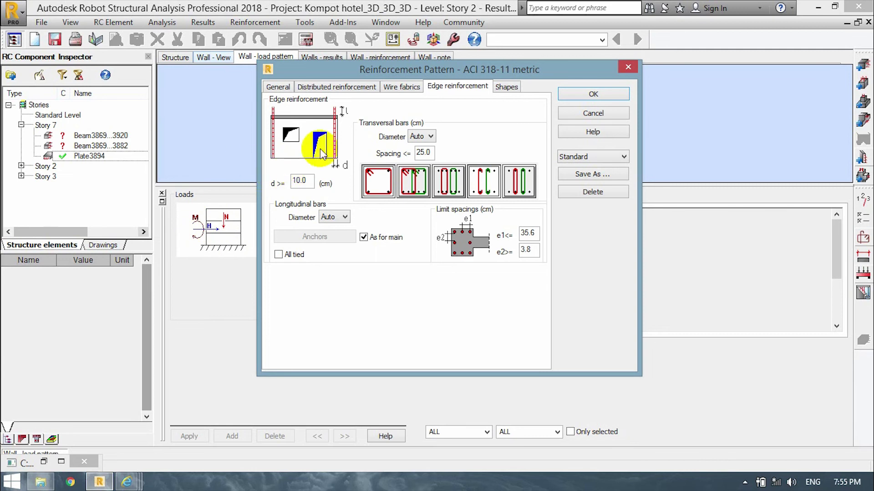
click(421, 136)
click(422, 152)
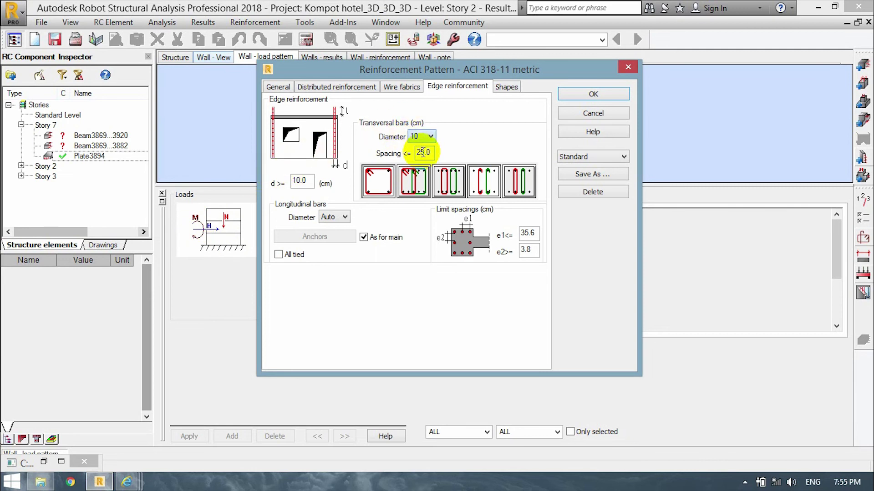
Step: Set the maximum spacing of the edge reinforcement's transversal bars to 200 cm
click(423, 153)
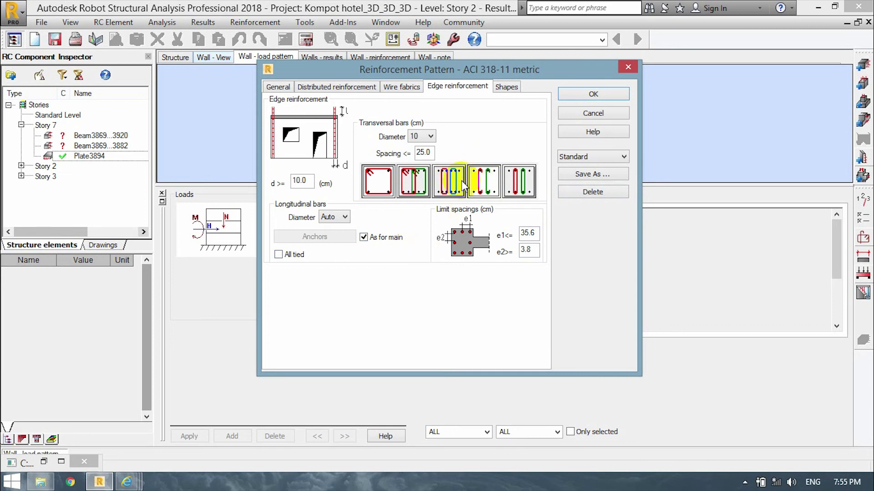
click(431, 151)
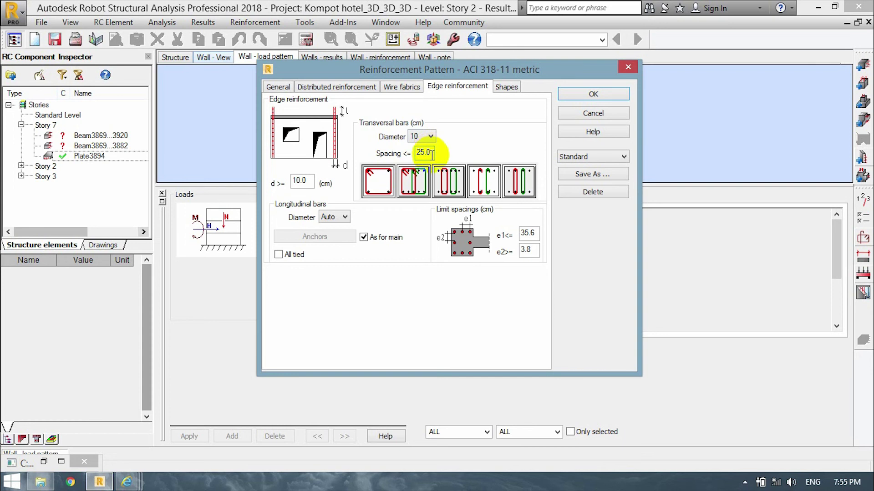
double_click(428, 152)
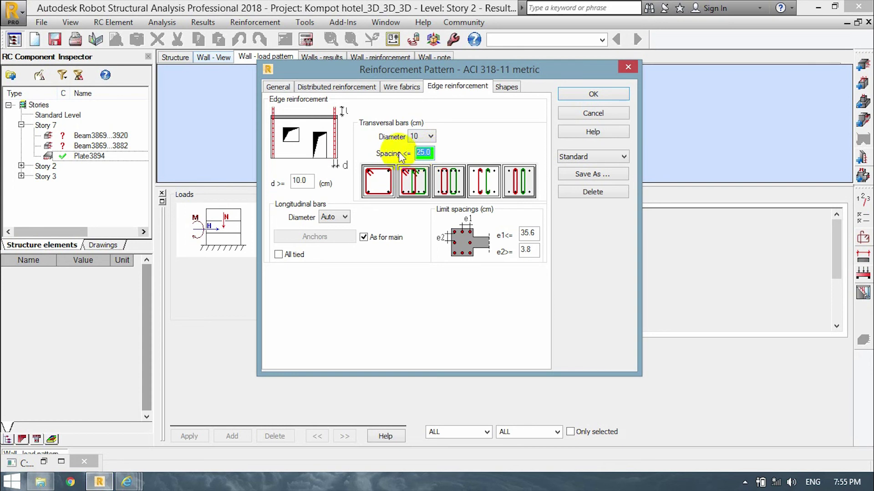
text(200)
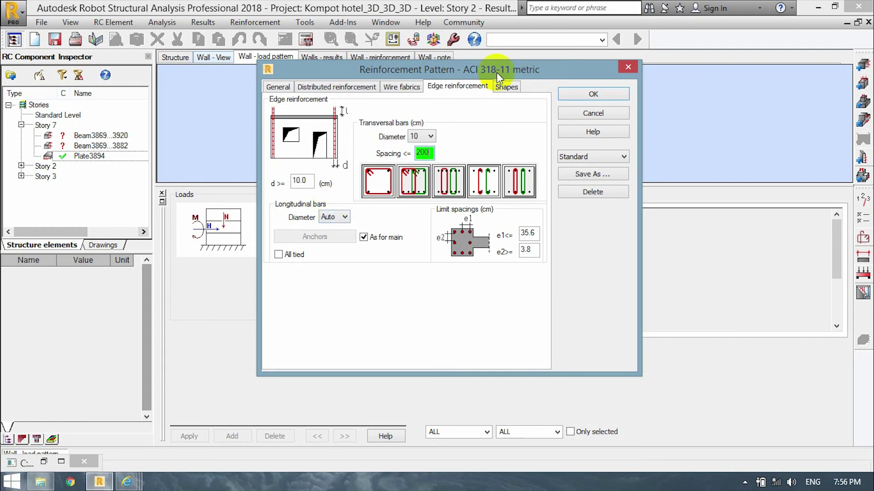
drag(493, 77, 495, 59)
double_click(430, 135)
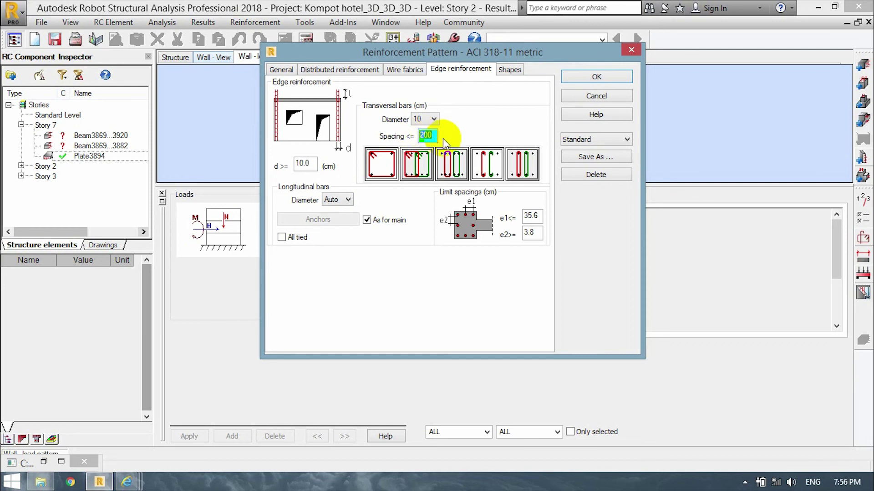
click(411, 126)
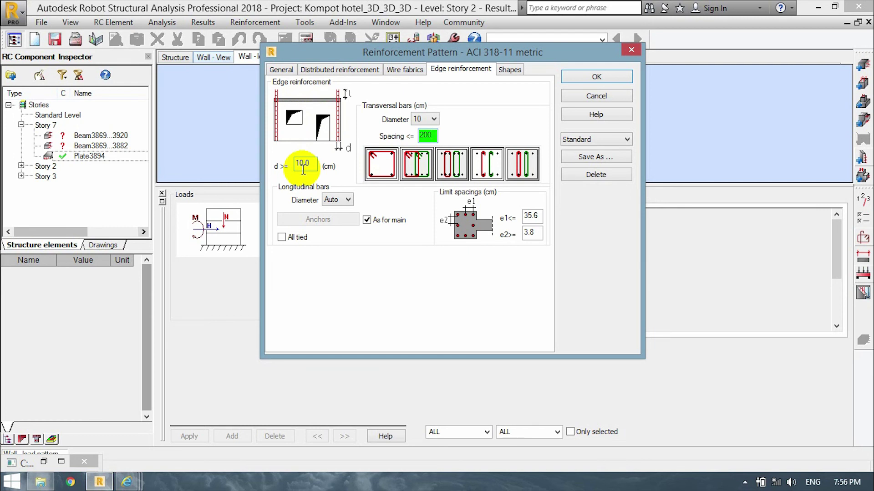
text(5)
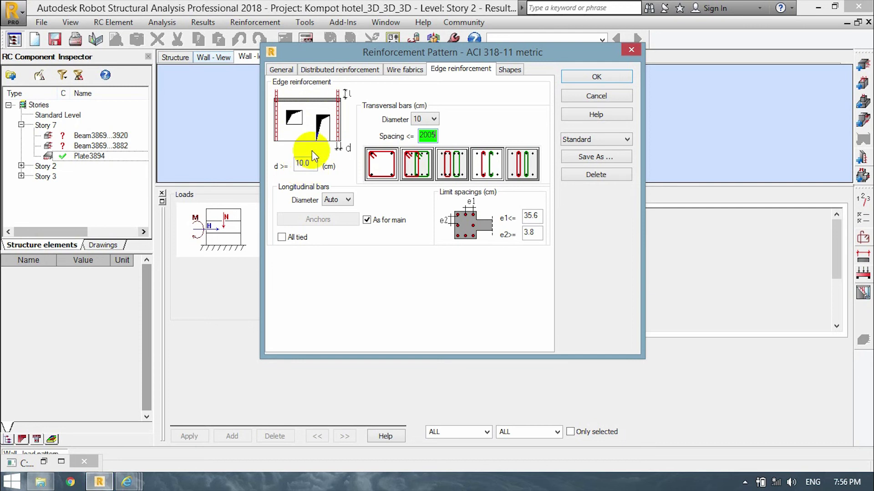
Step: Set the edge reinforcement's minimum width d to 50 cm and the maximum spacing of its transversal bars to 20 cm
click(308, 165)
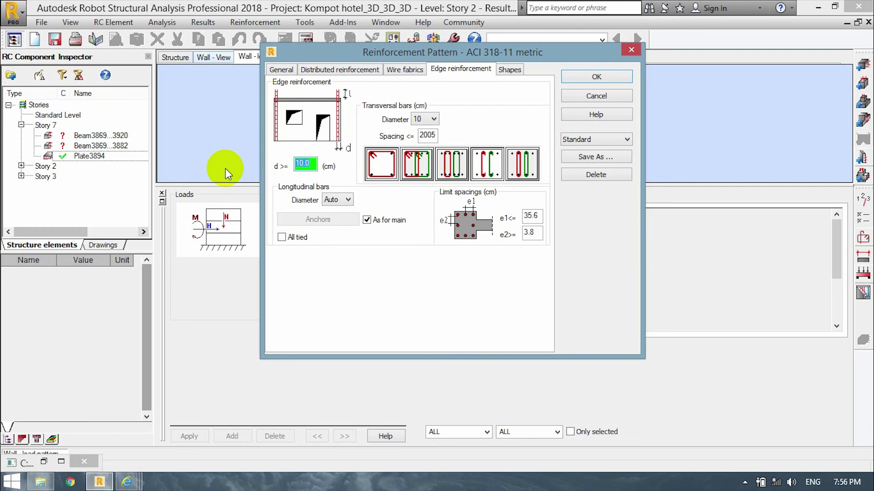
text(50)
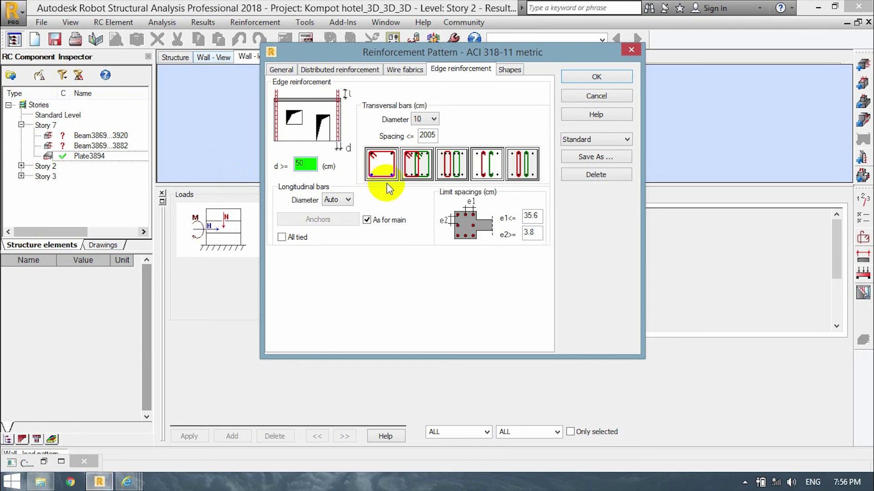
click(385, 168)
double_click(426, 135)
text(20)
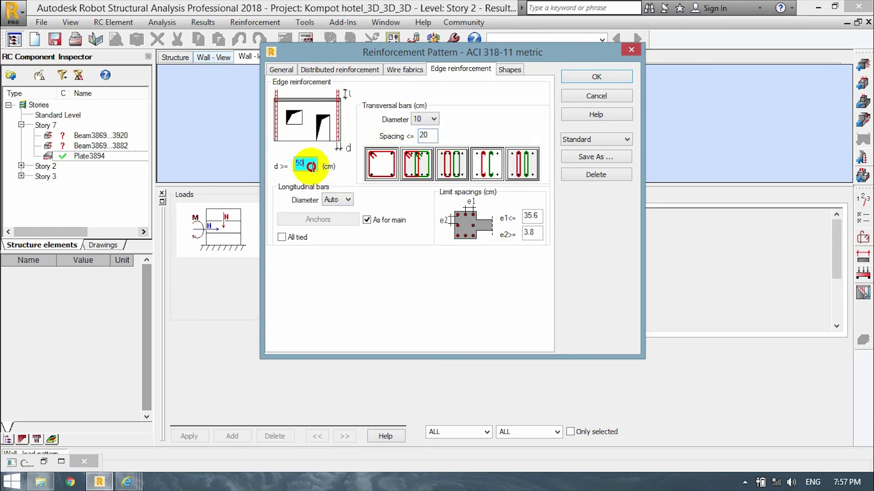
Step: Set the diameter of the edge reinforcement's longitudinal bars to 12
click(307, 164)
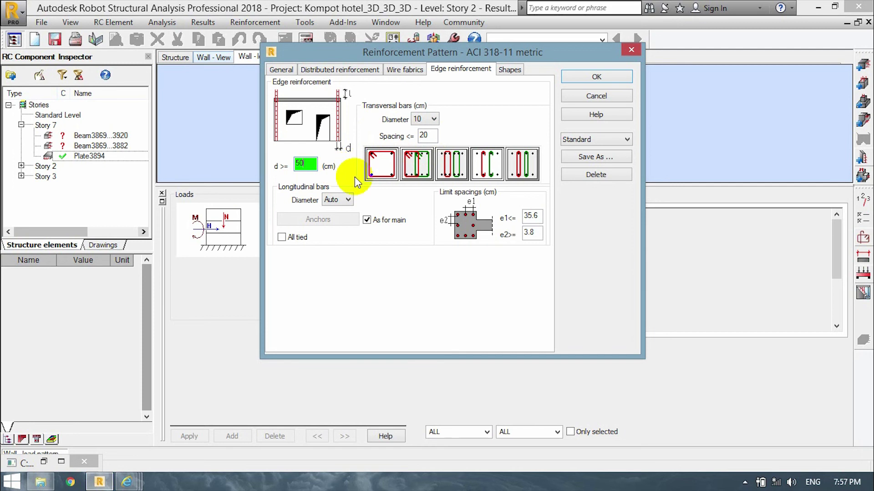
click(343, 200)
click(330, 227)
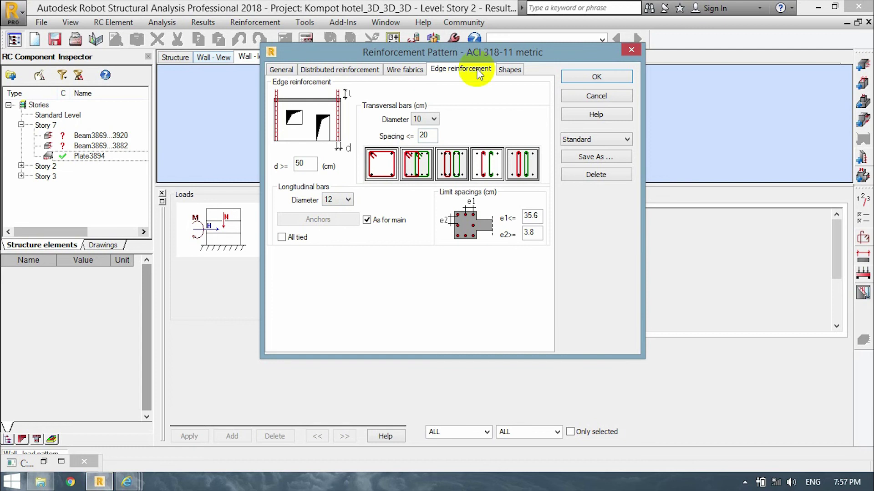
Step: Enable the All tied option for the edge reinforcement's longitudinal bars
click(517, 69)
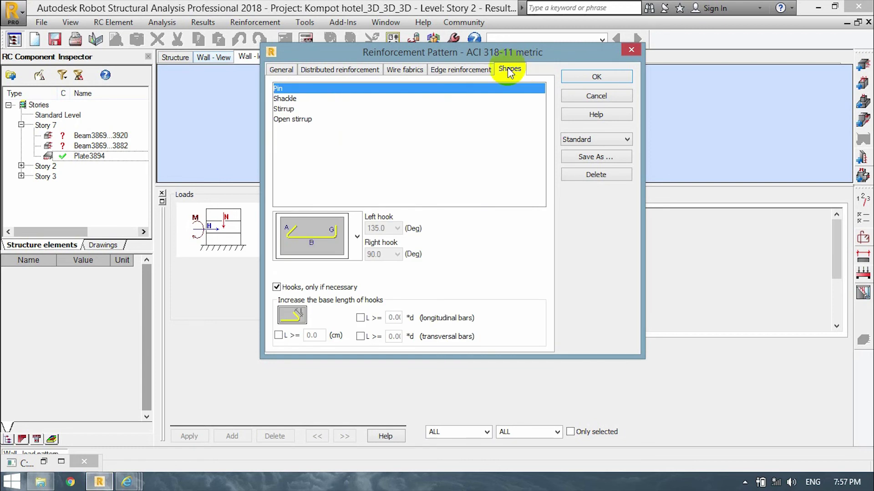
click(477, 70)
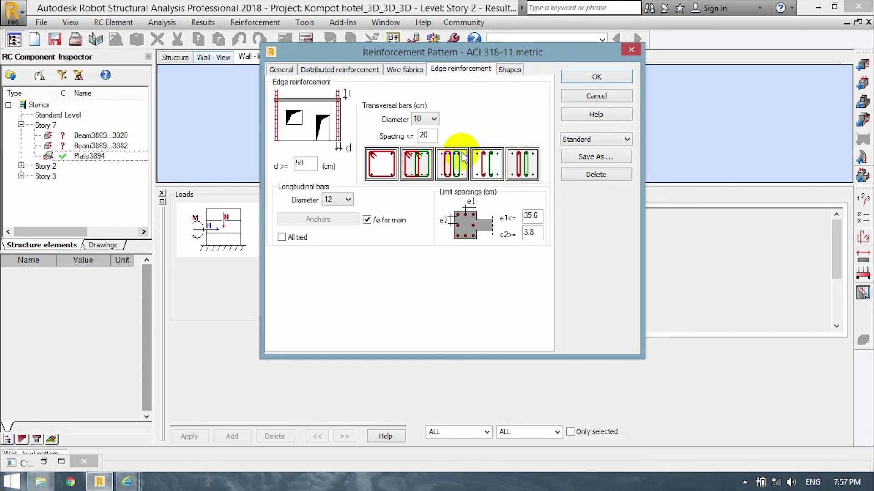
click(295, 238)
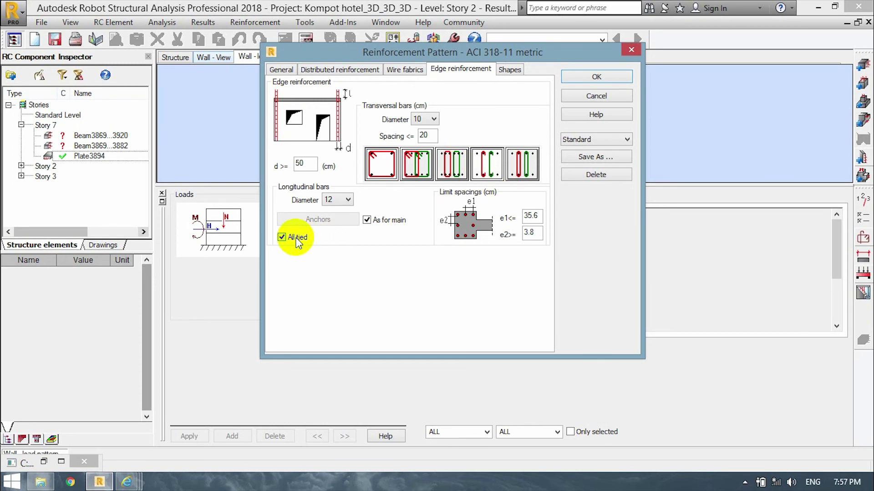
click(297, 238)
click(295, 238)
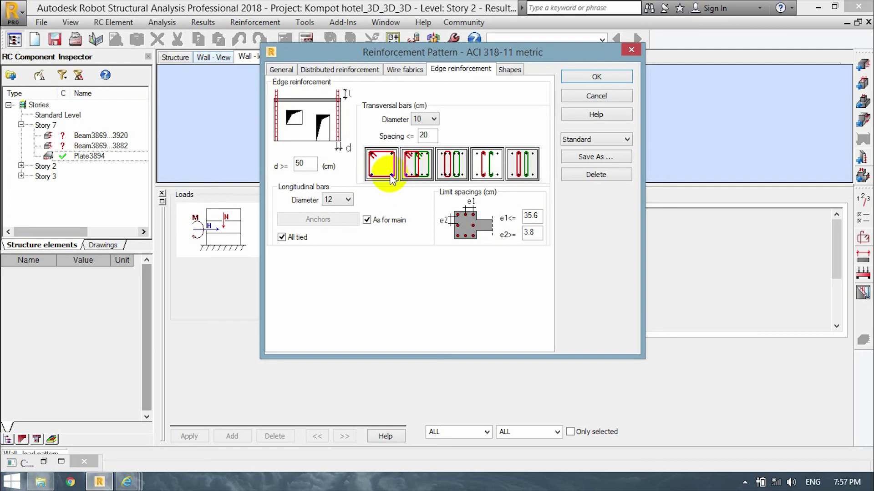
click(298, 239)
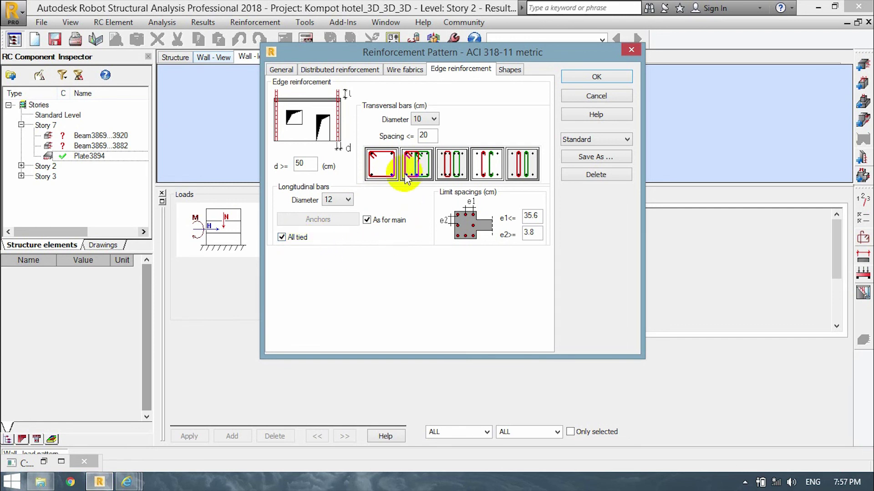
Step: Set the edge reinforcement's limit spacings to a maximum e1 of 15 cm and a minimum e2 of 5 cm
click(541, 217)
double_click(540, 217)
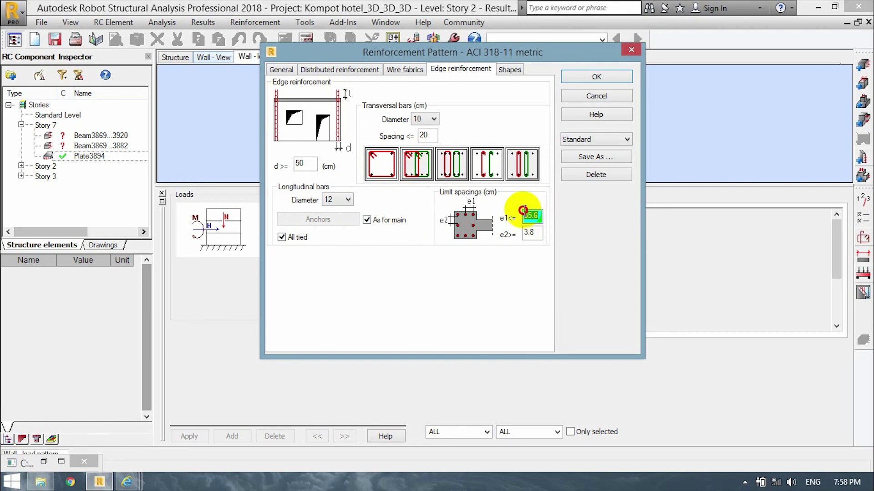
text(150)
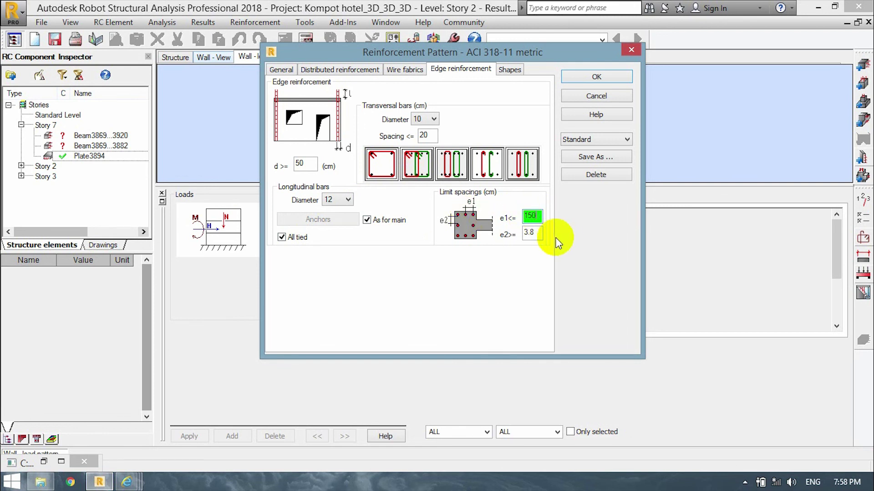
double_click(531, 233)
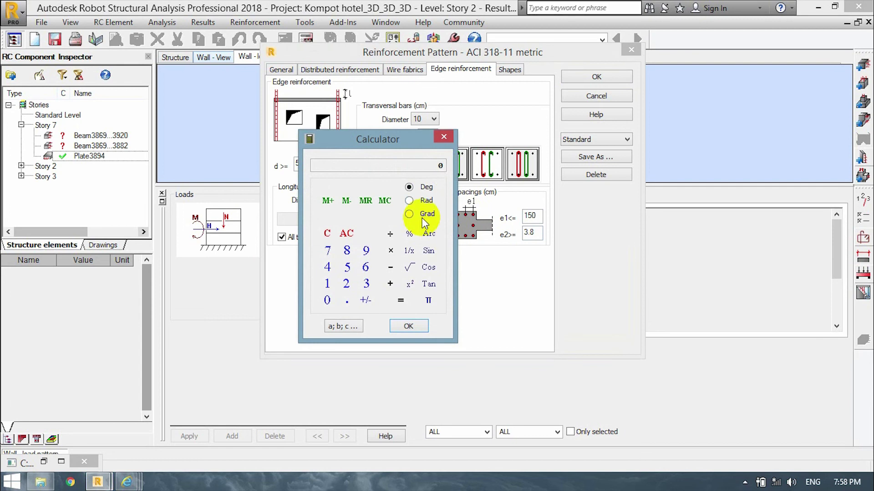
click(444, 139)
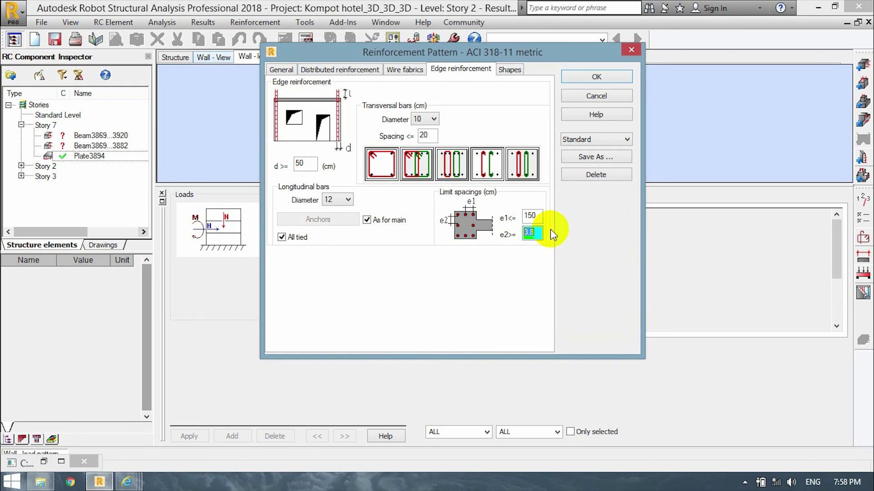
click(534, 217)
key(BackSpace)
double_click(533, 231)
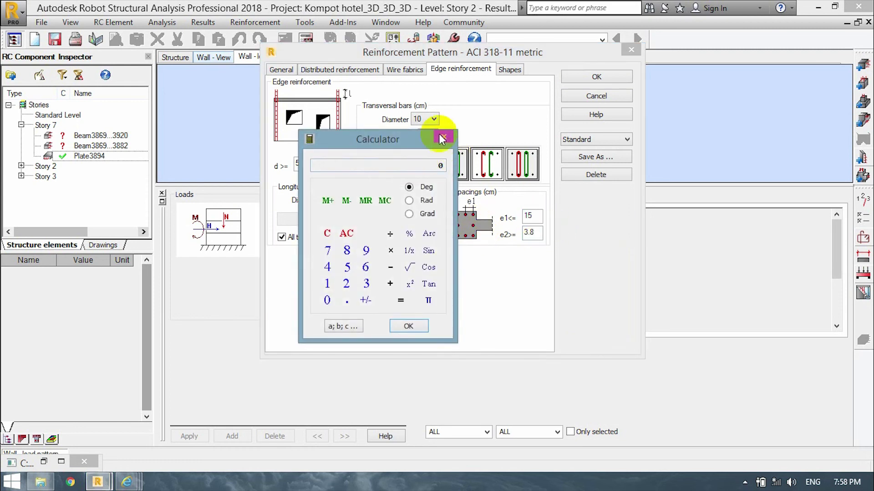
click(443, 137)
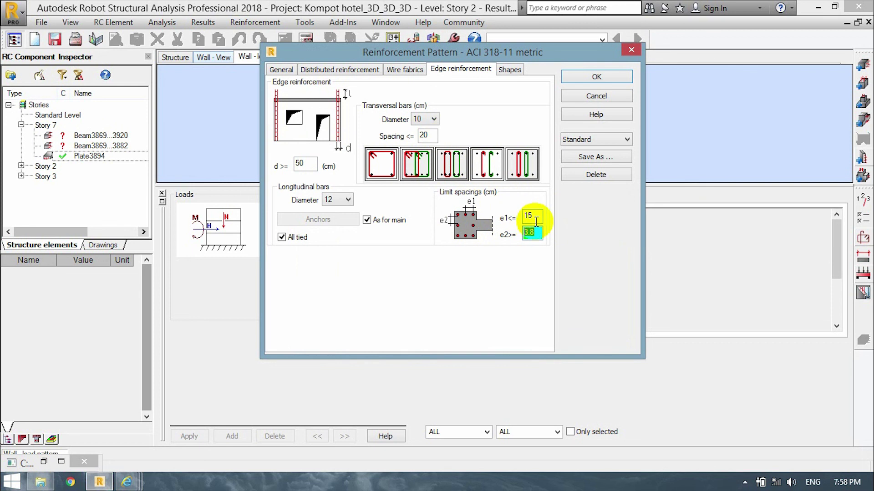
text(5)
click(542, 218)
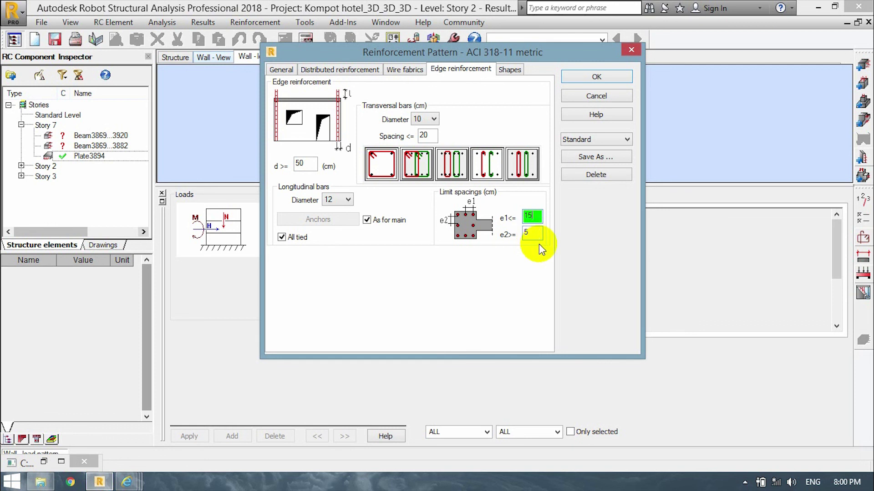
click(511, 70)
key(ctrl+shift+Tab)
click(532, 216)
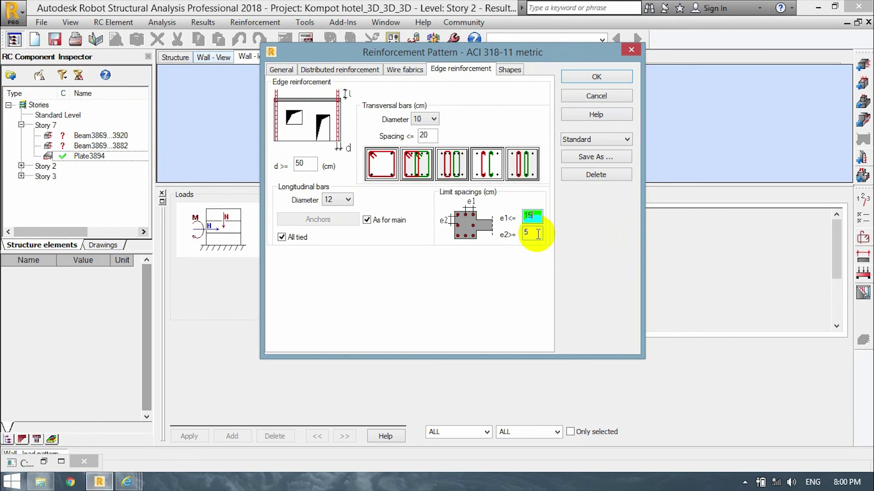
click(532, 233)
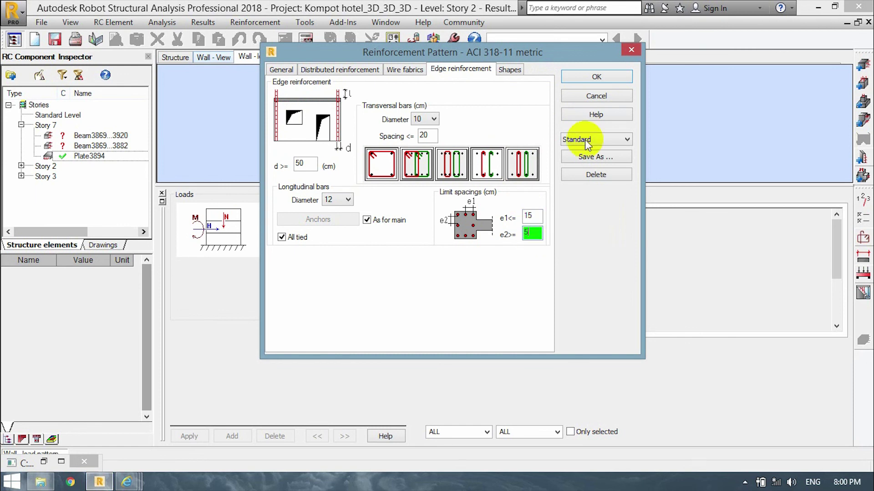
Step: Save the wall's reinforcement pattern under the name TITO_ACI and accept the pattern settings
click(607, 159)
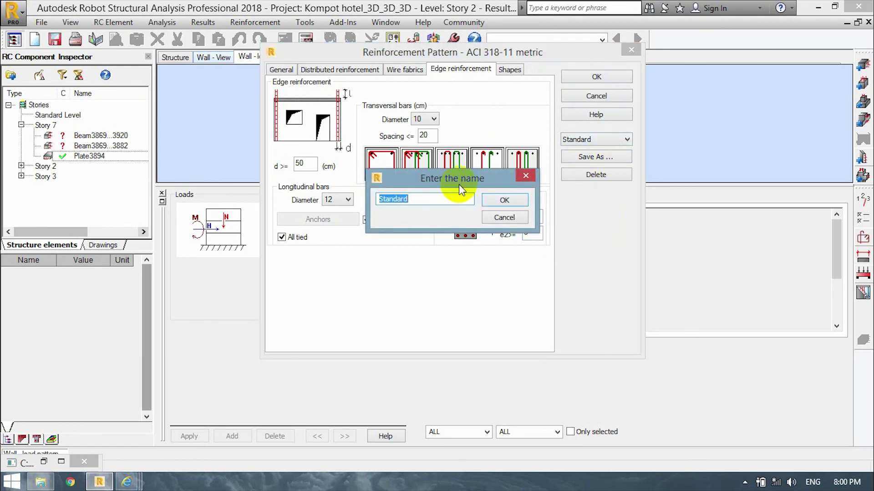
text(TITO_AA)
key(BackSpace)
text(CI)
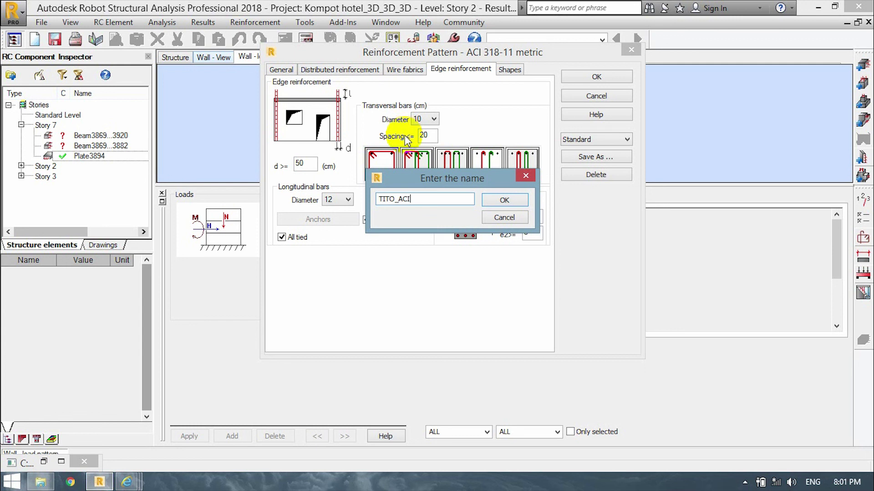
click(506, 201)
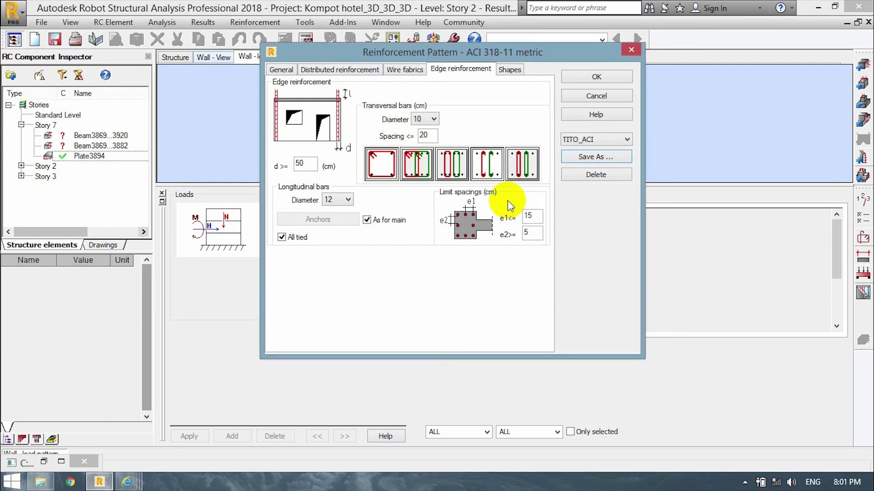
click(610, 79)
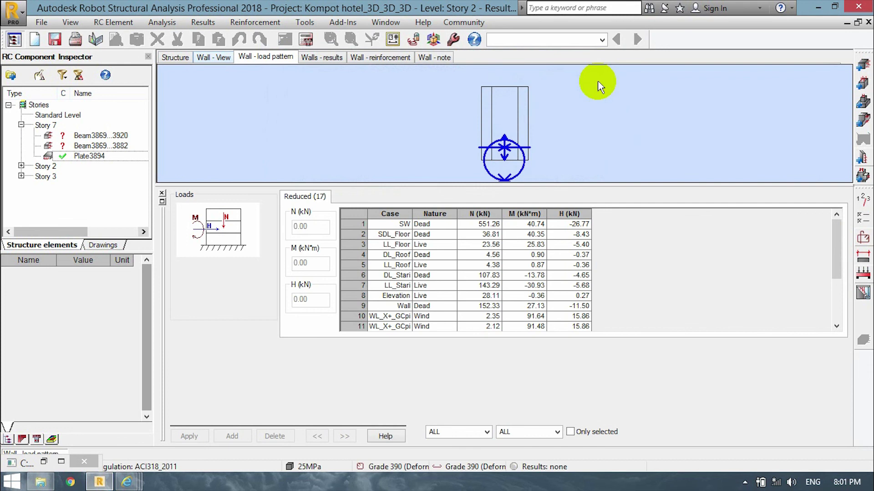
scroll(526, 146, up, 1)
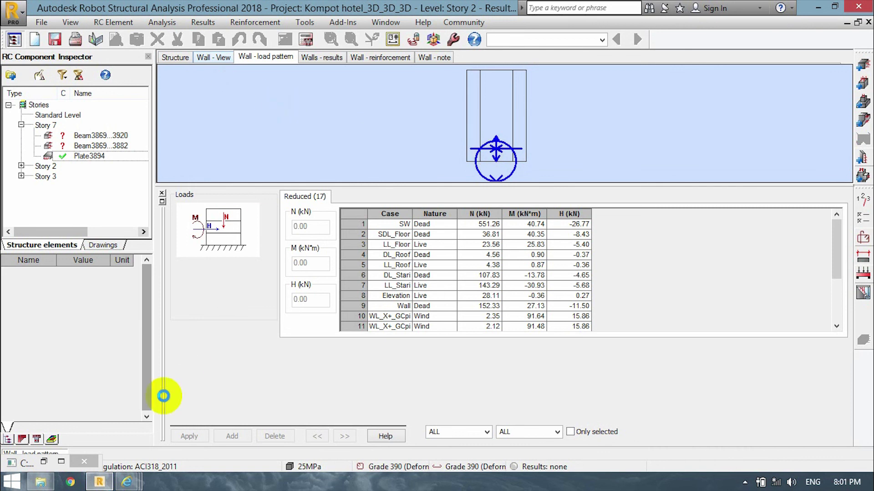
right_click(129, 482)
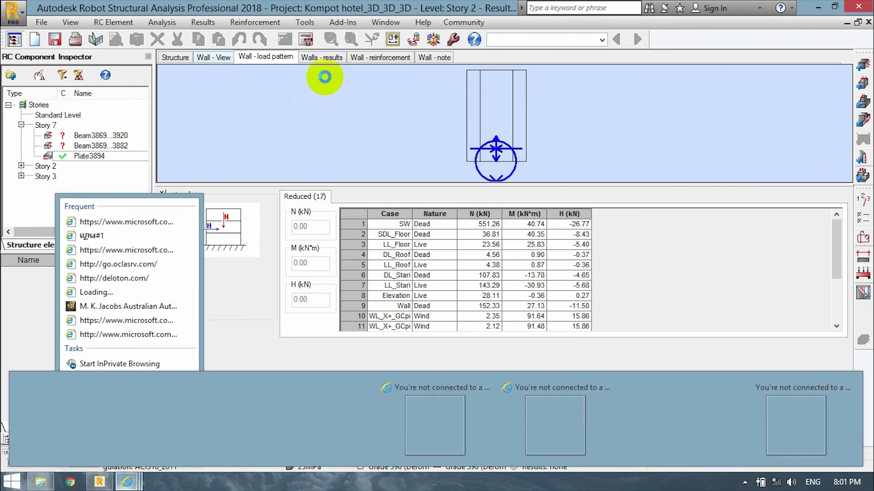
click(309, 78)
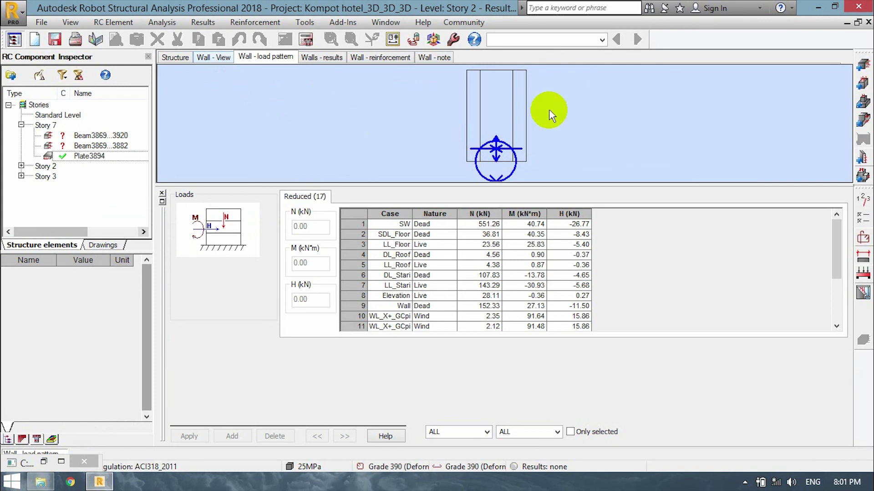
scroll(483, 131, up, 2)
scroll(566, 112, down, 2)
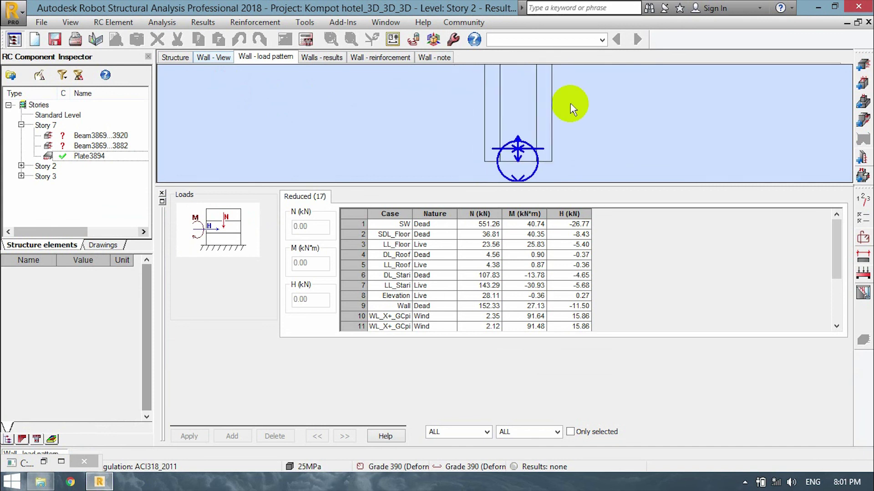
scroll(619, 75, up, 4)
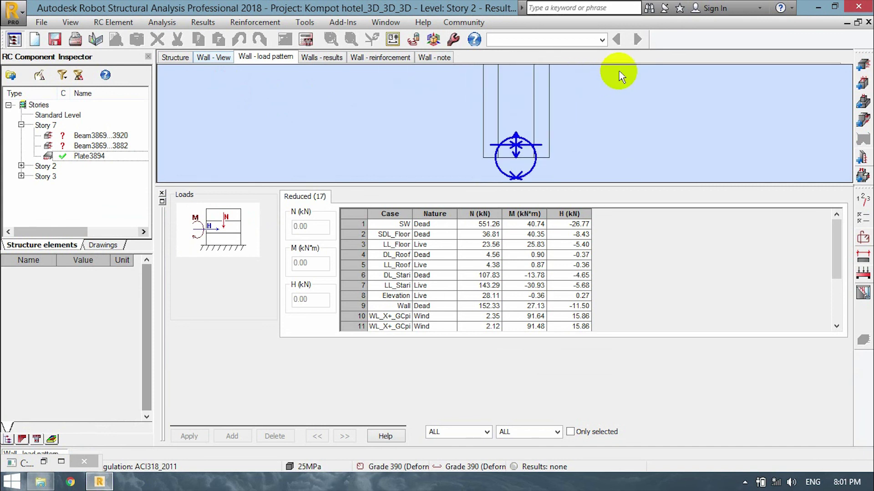
scroll(637, 79, down, 4)
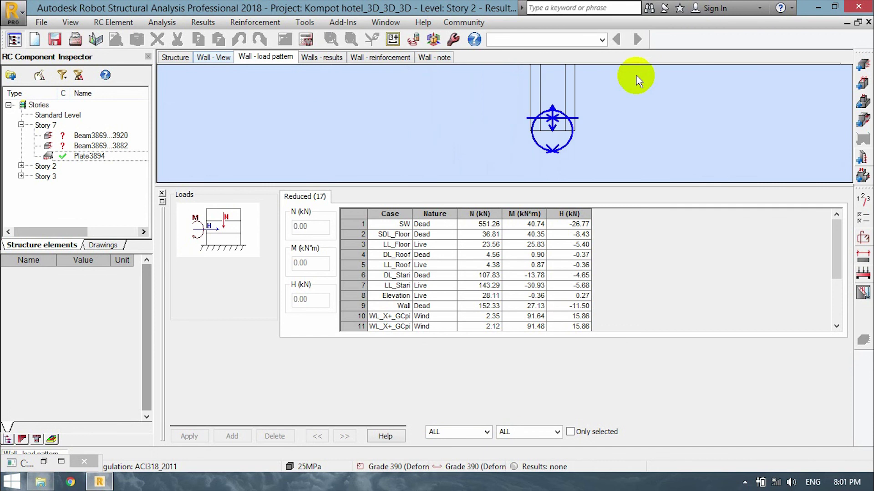
scroll(632, 77, up, 4)
scroll(629, 72, up, 2)
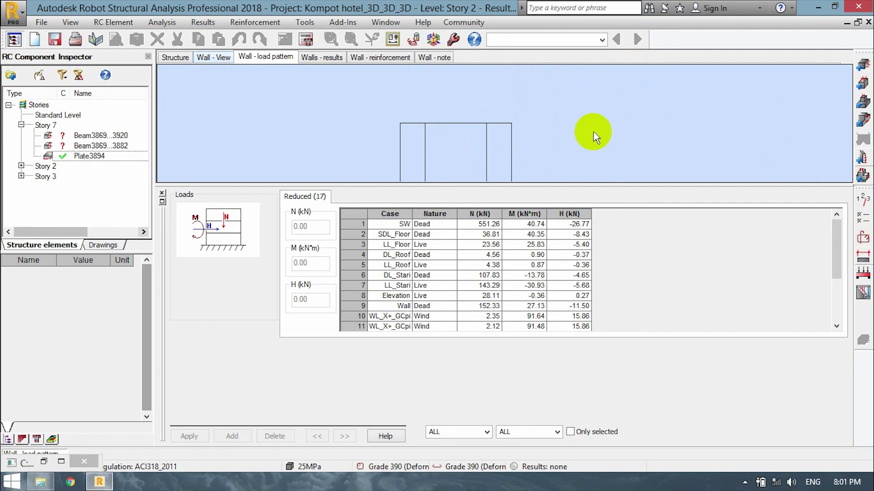
scroll(591, 135, up, 3)
scroll(542, 175, down, 3)
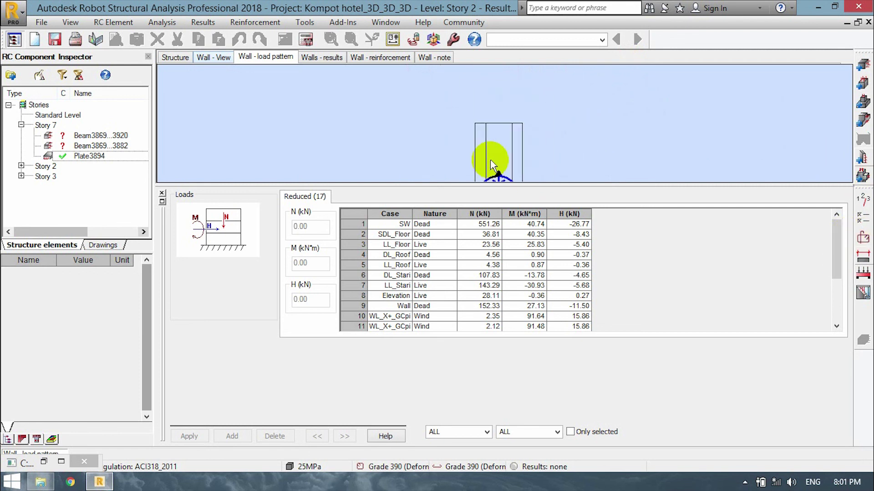
scroll(520, 193, up, 3)
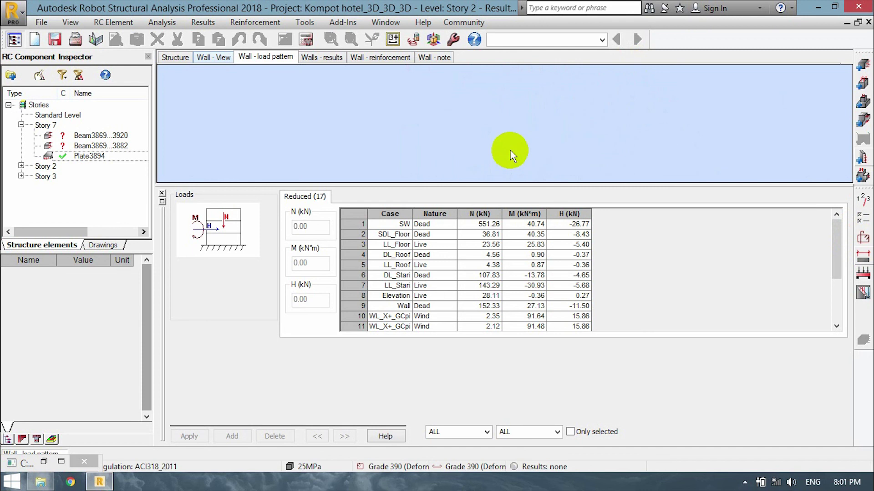
scroll(511, 155, up, 3)
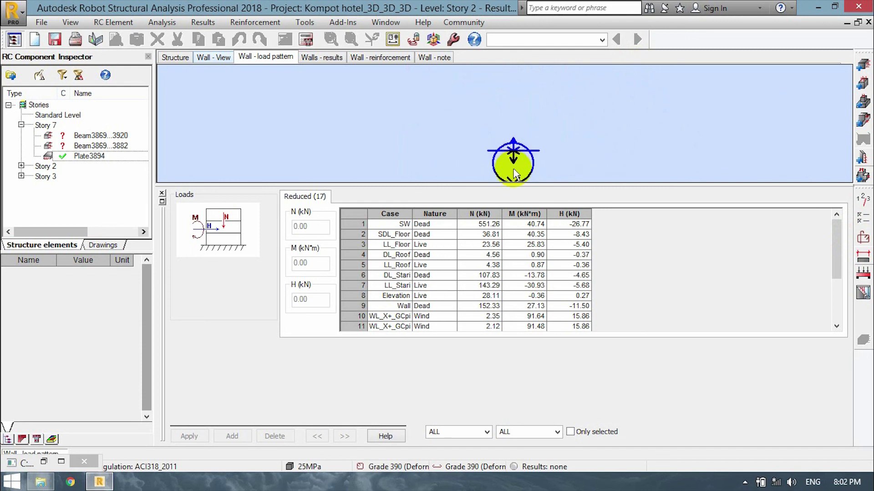
scroll(504, 75, up, 4)
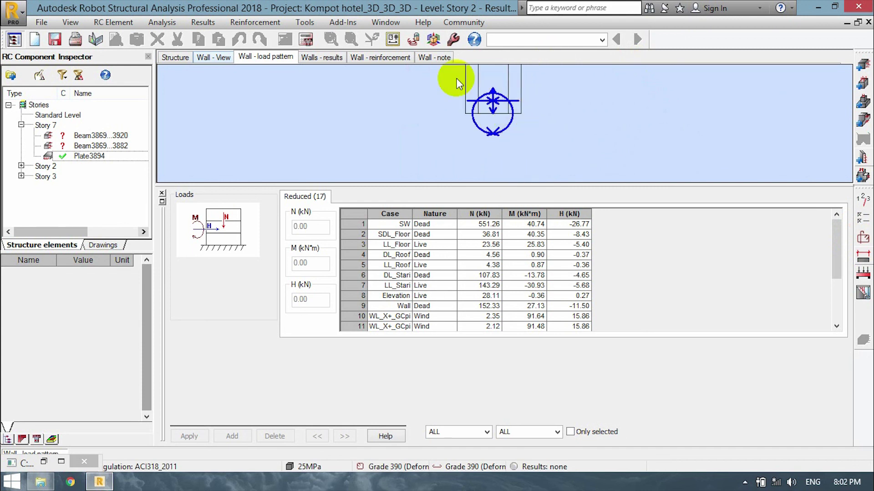
scroll(496, 134, down, 3)
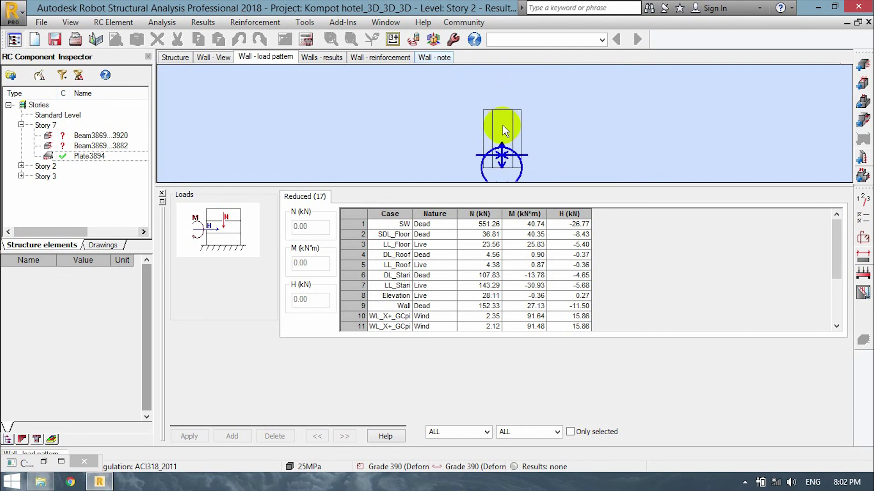
scroll(509, 145, up, 1)
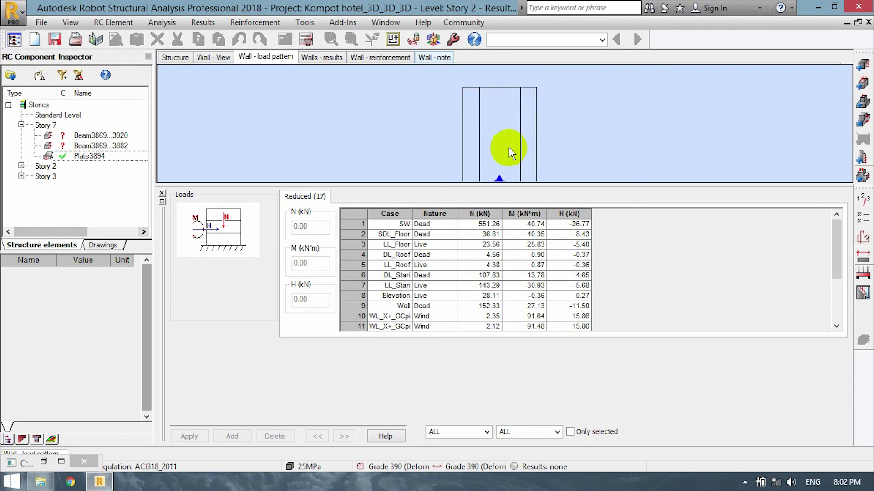
Step: Open the wall's Dimension Definition and dock it beside the table of reduced loads
click(122, 23)
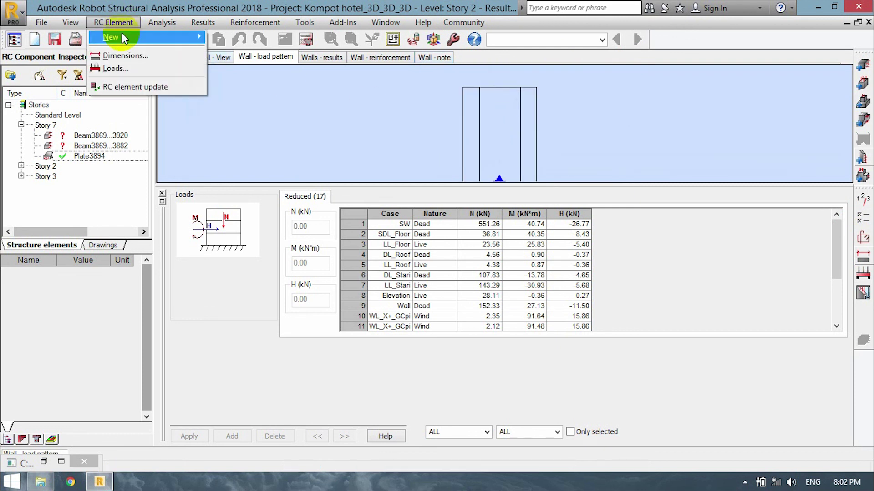
click(121, 56)
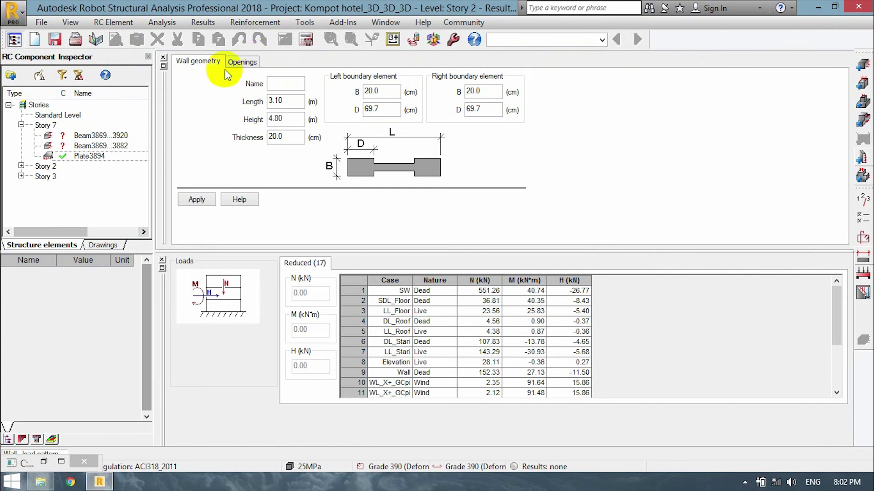
click(163, 66)
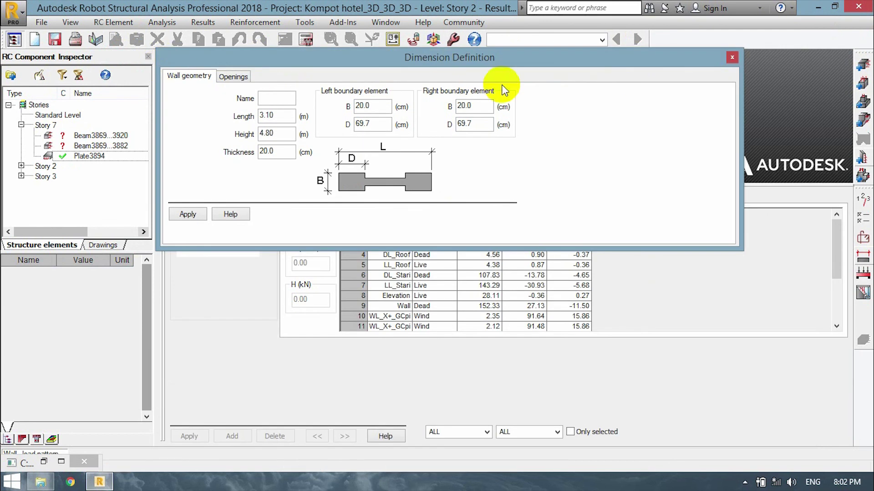
drag(517, 75, 678, 231)
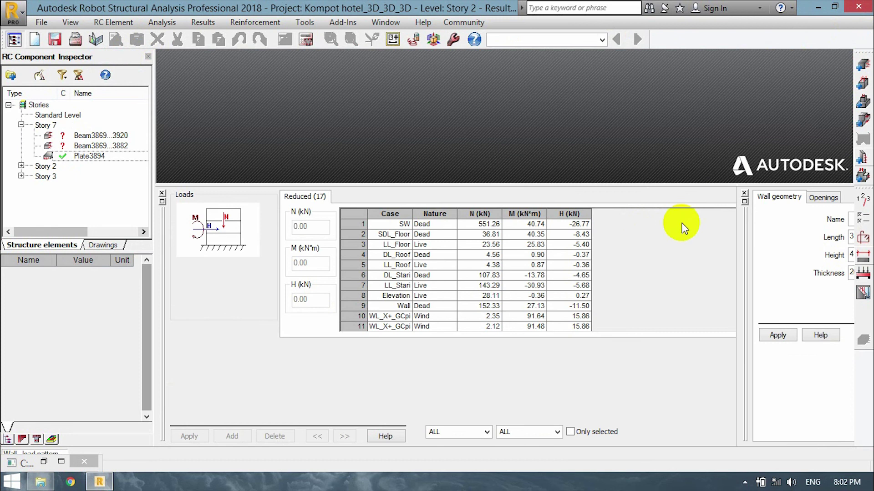